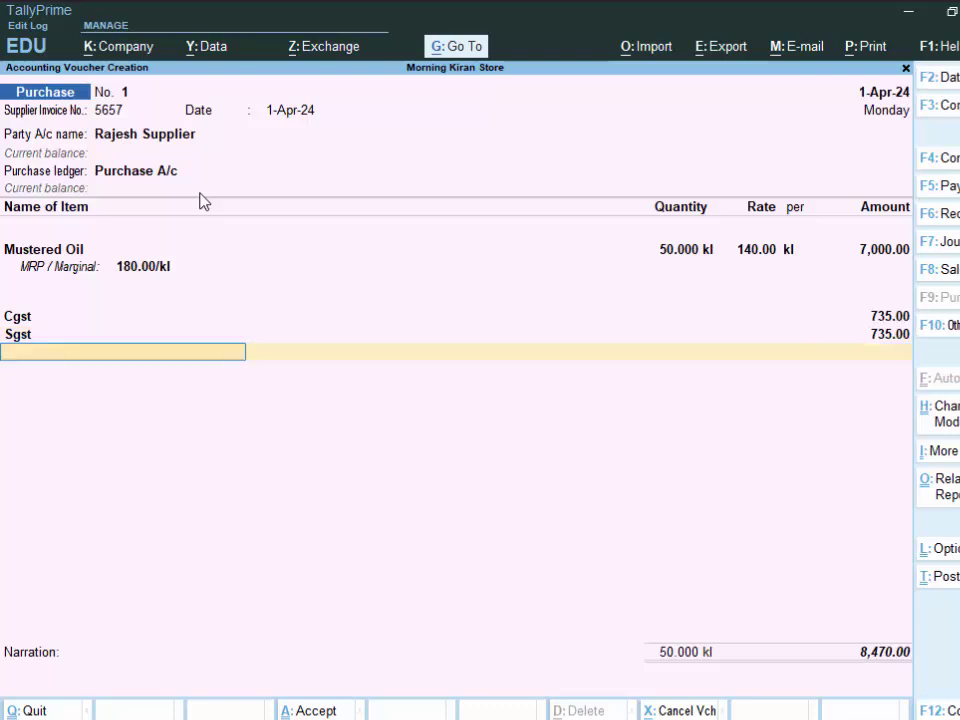
- Finish the purchase voucher's ledger entries and allocate the full 8,470.00 credit to the supplier as a New Ref in the bill-wise details
key(Return)
key(Return)
key(Return)
key(Return)
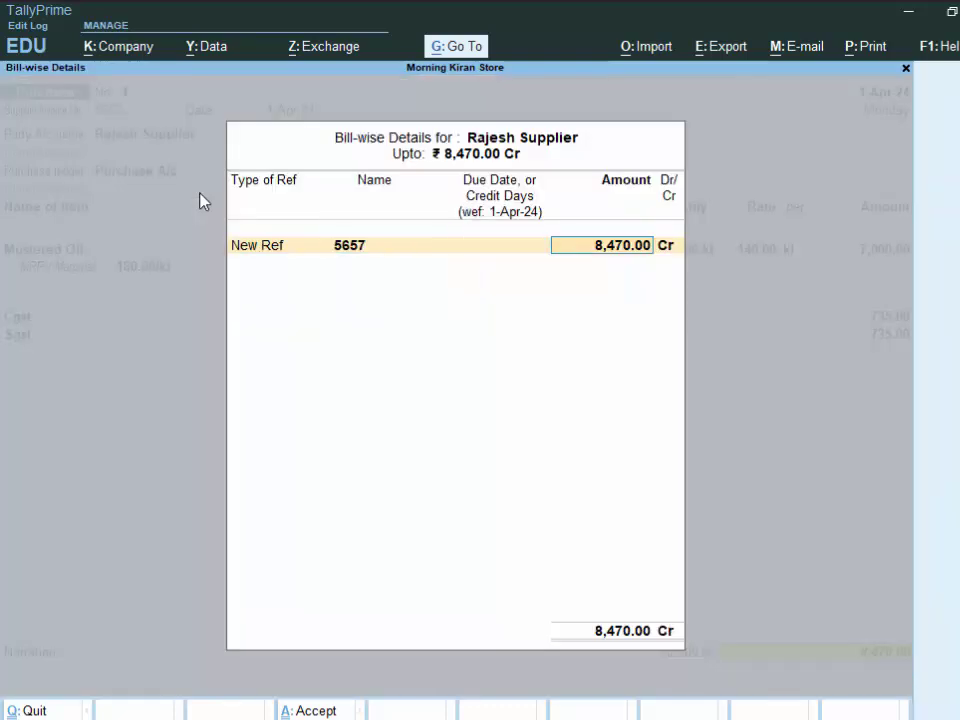
key(Return)
key(Return)
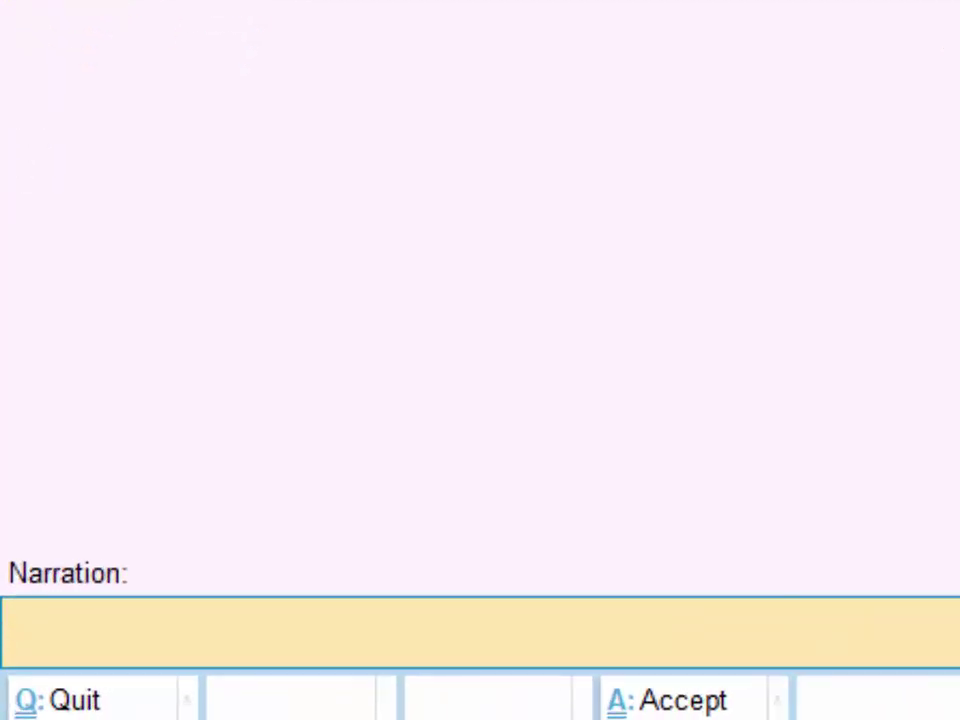
- Enter the narration "The goods have been purchasrd on credit" and save the purchase voucher
text(The goo)
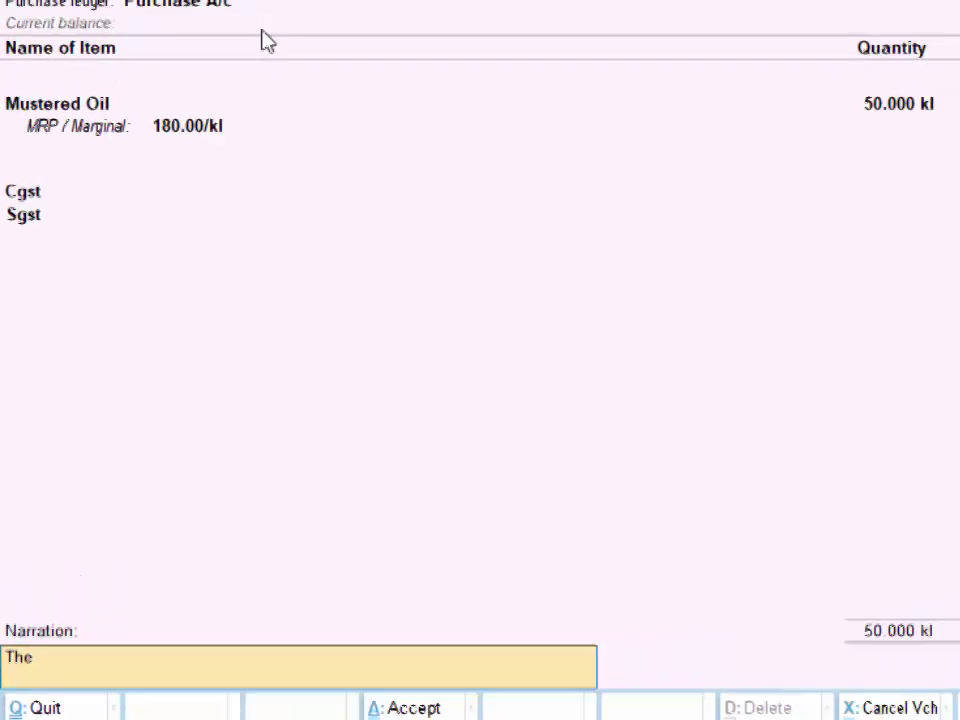
text(ds)
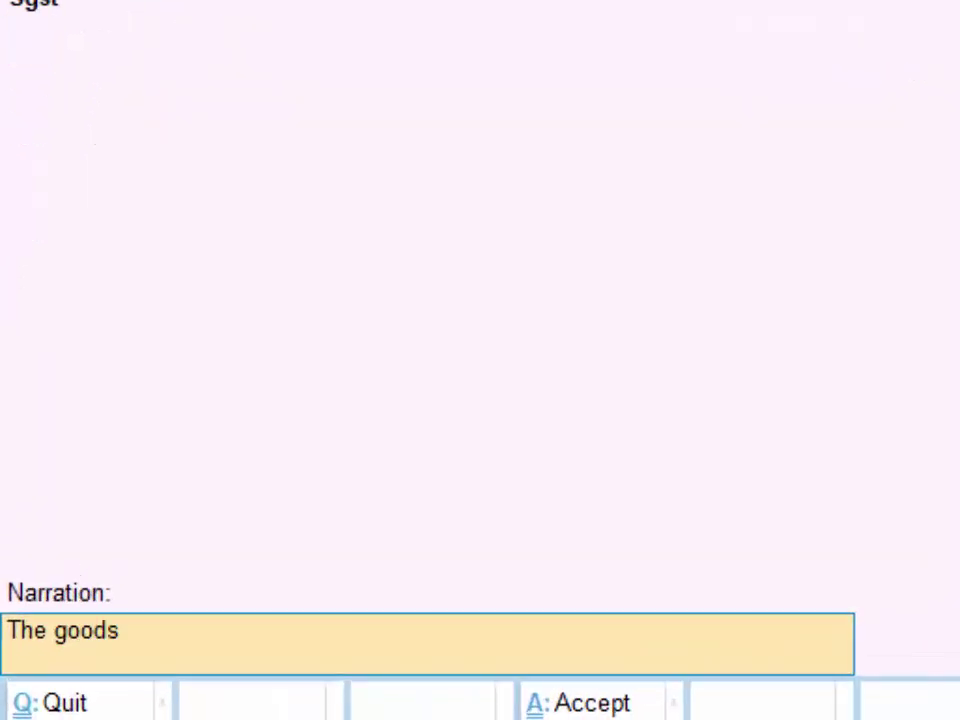
text( have)
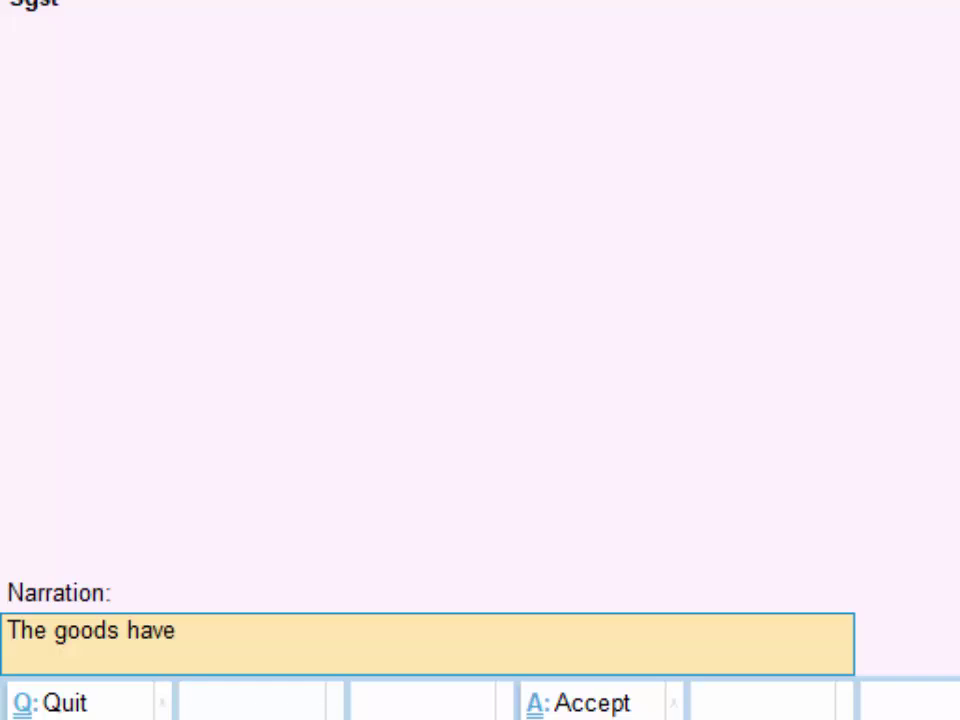
text( been)
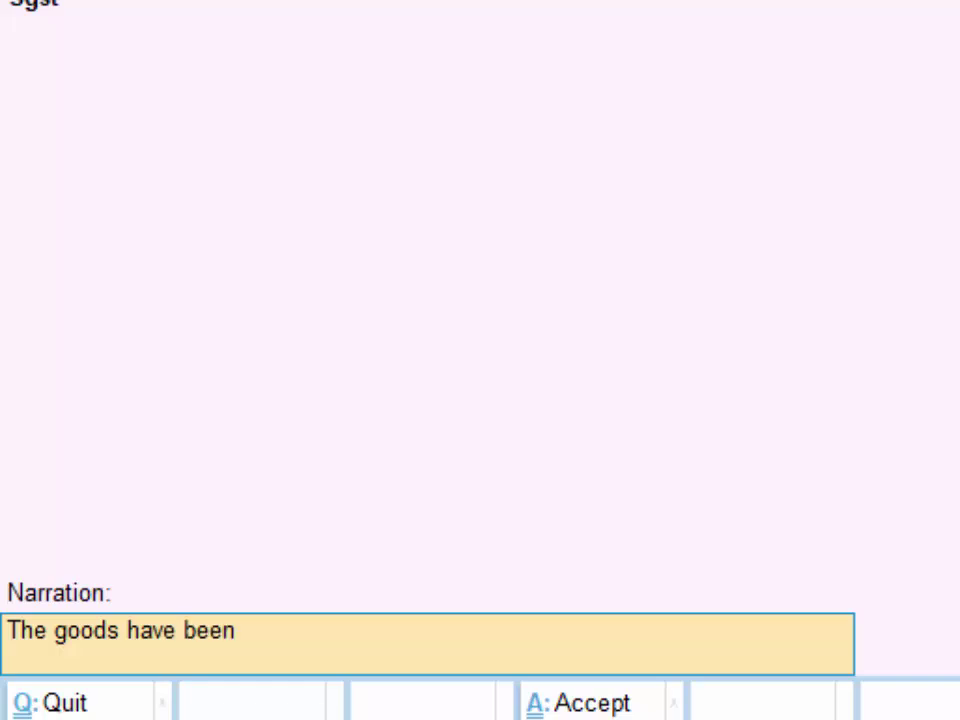
text( purch)
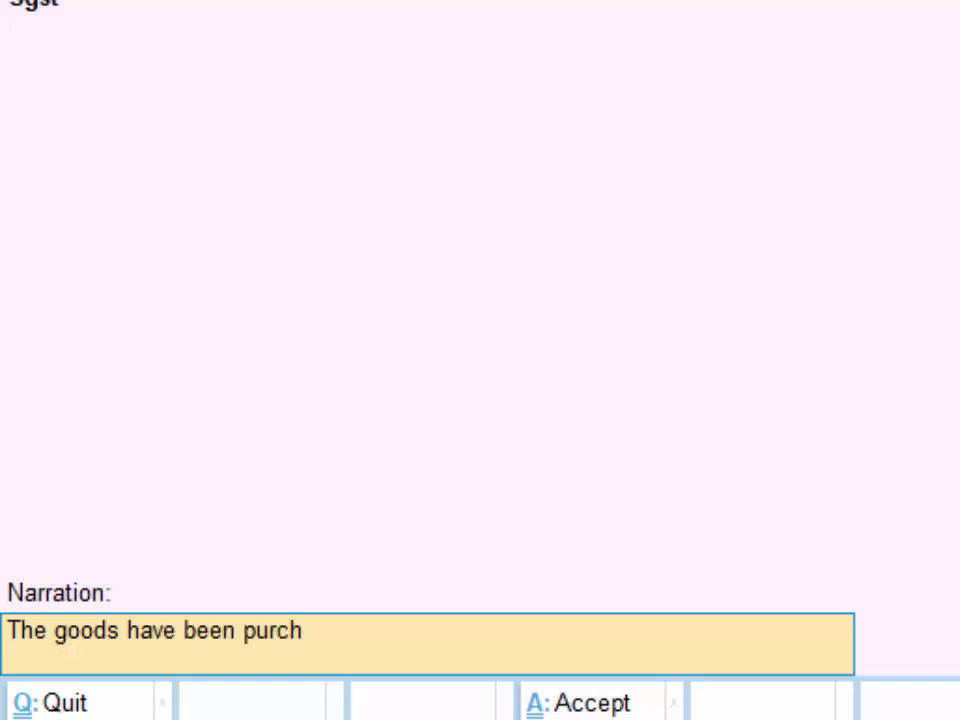
text(asrd on)
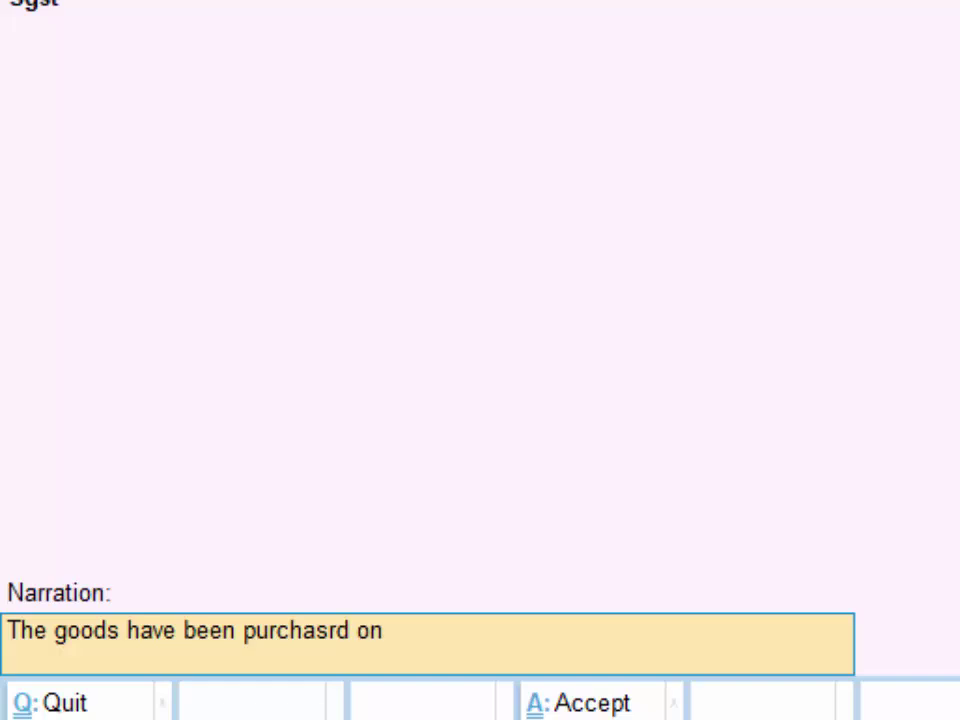
text( credf)
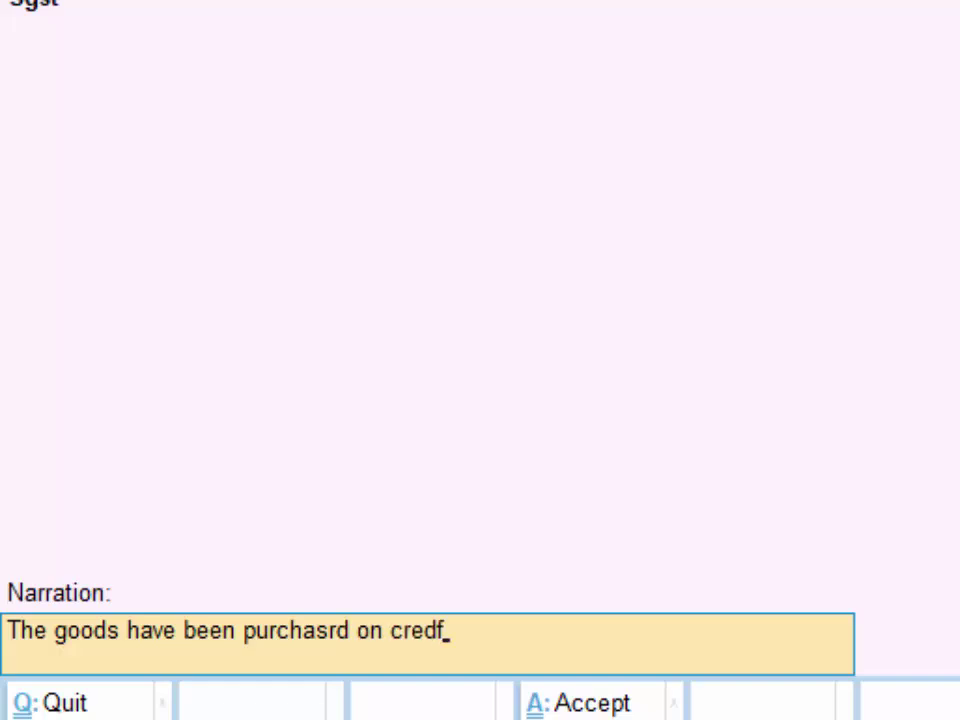
key(BackSpace)
text(it)
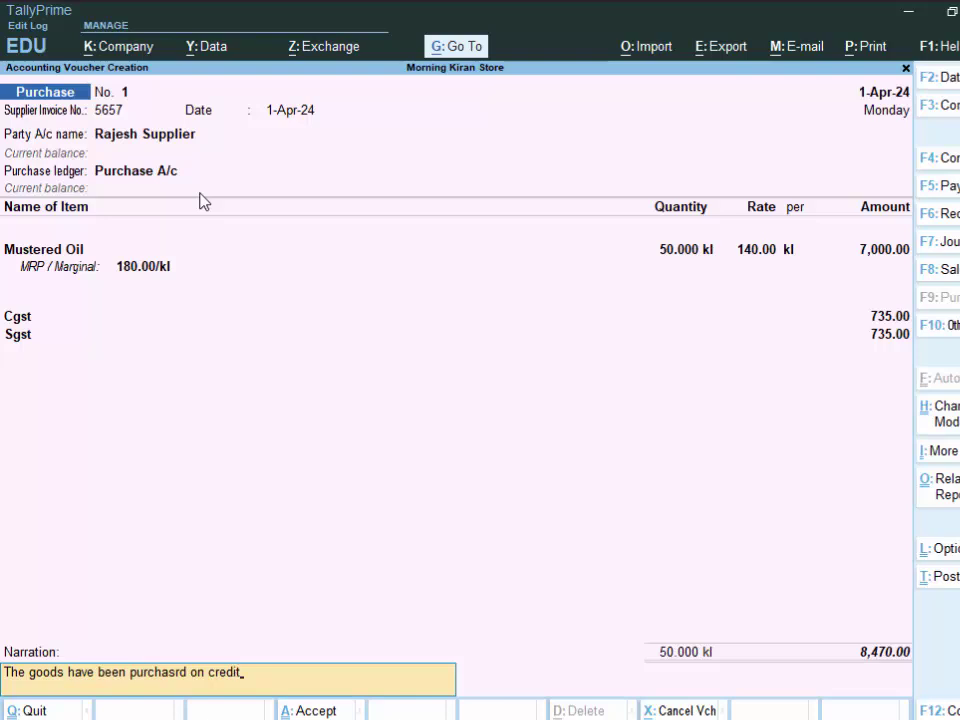
key(Return)
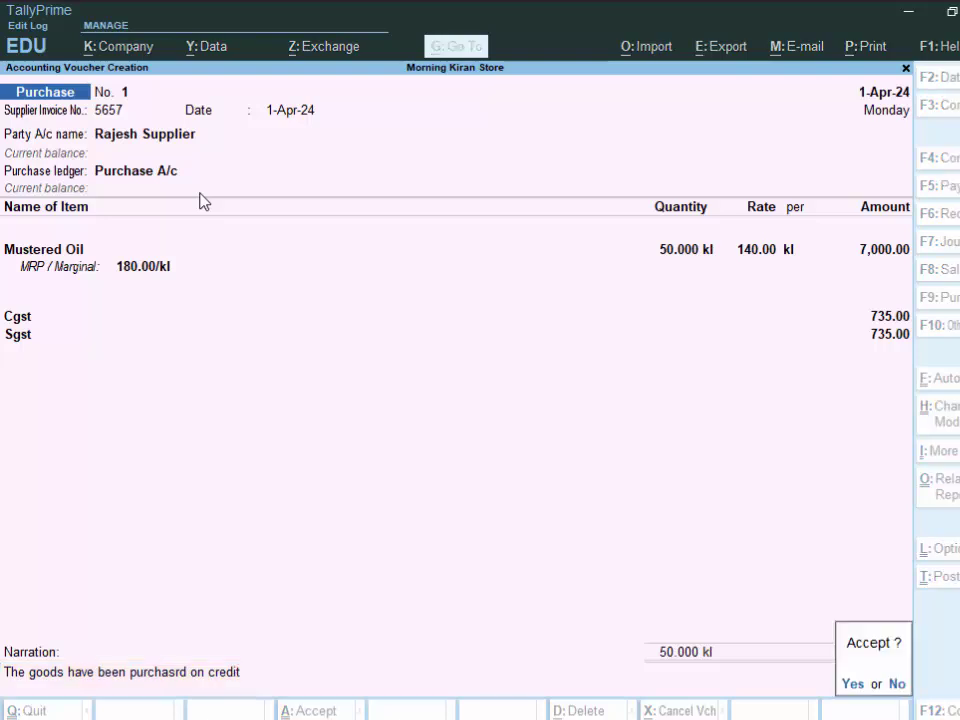
key(Return)
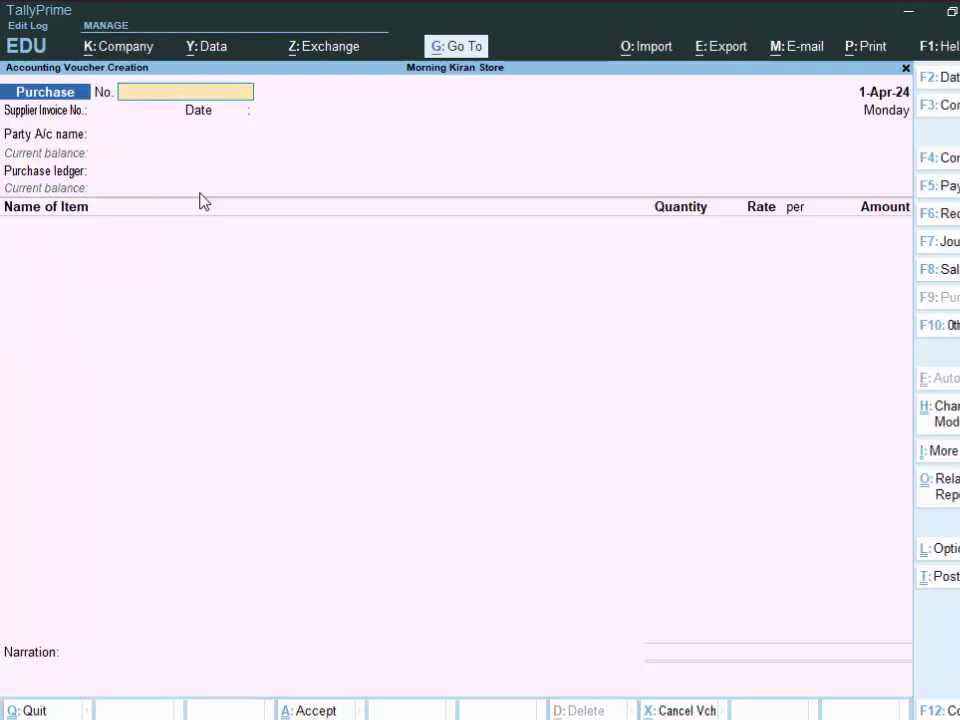
- Open the 1-Apr-24 purchase voucher from the Day Book
key(Escape)
key(Return)
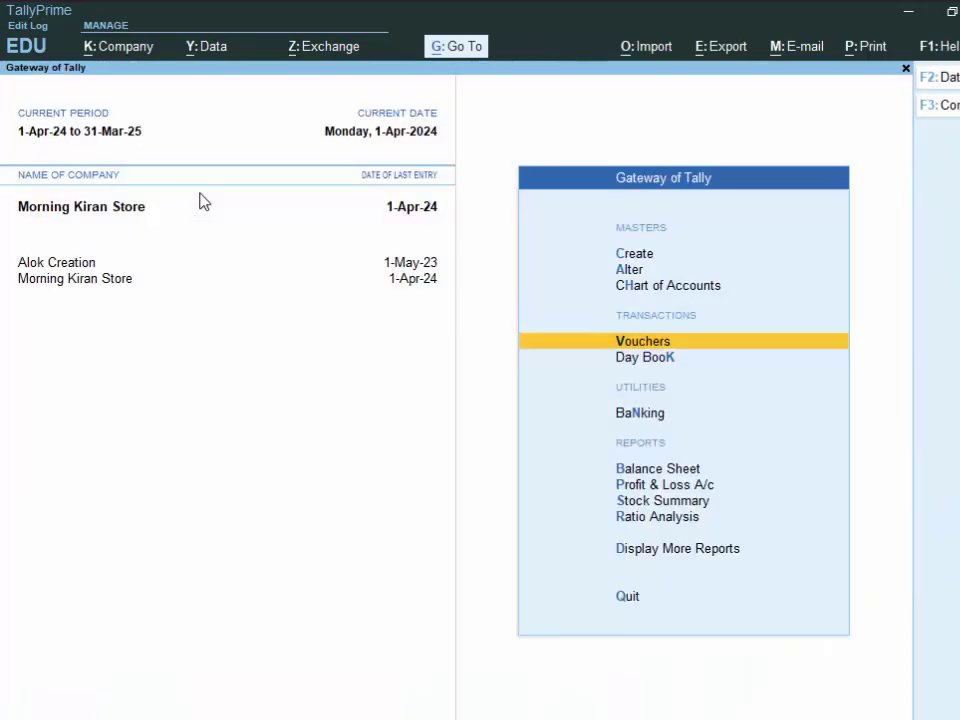
key(d)
key(y)
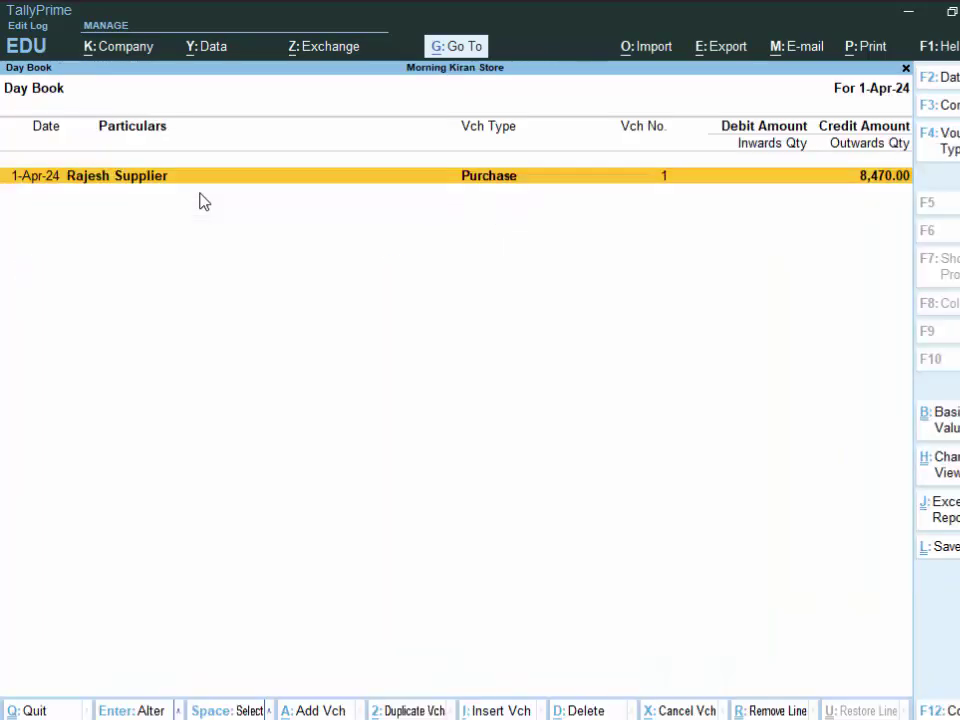
key(Return)
- Preview the current voucher's printout enlarged to check the invoice, and return to the Gateway of Tally
key(alt+p)
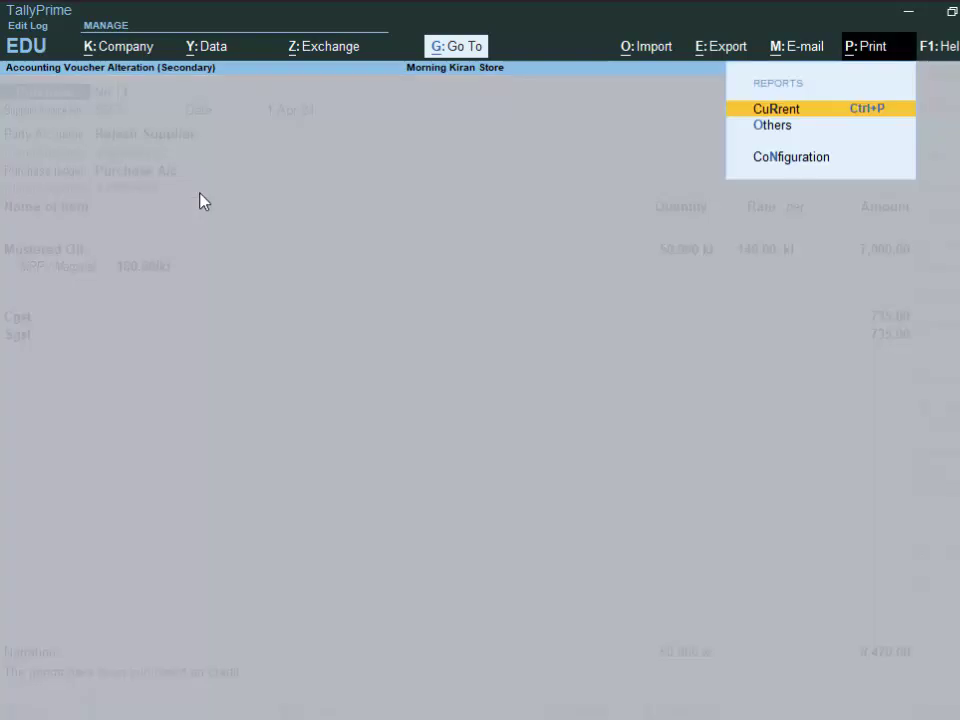
key(Return)
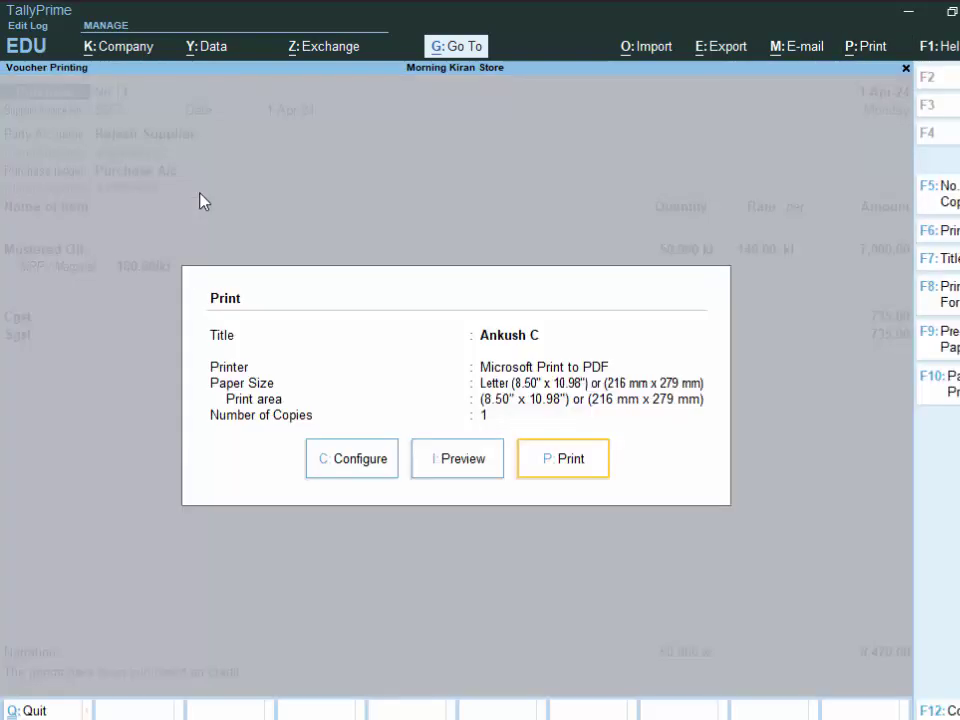
key(i)
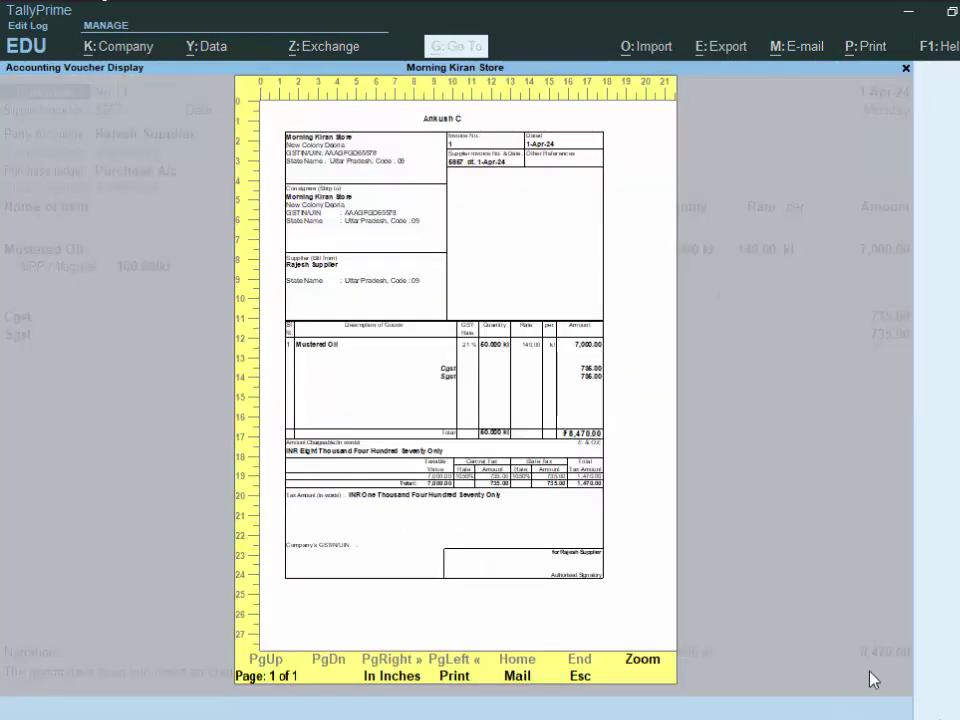
click(653, 667)
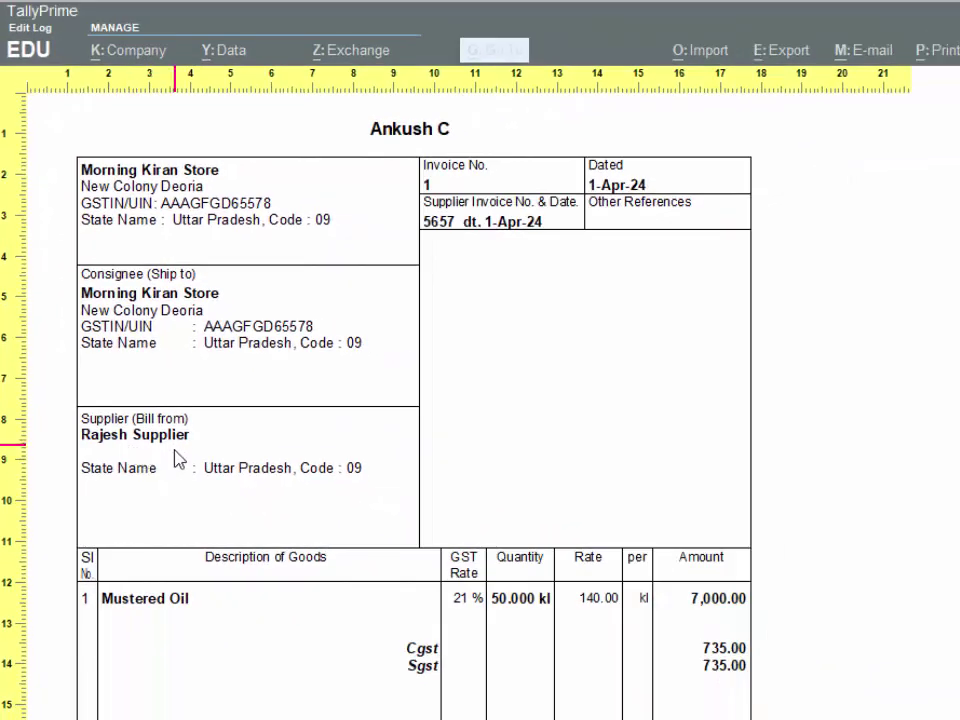
key(Escape)
key(Escape)
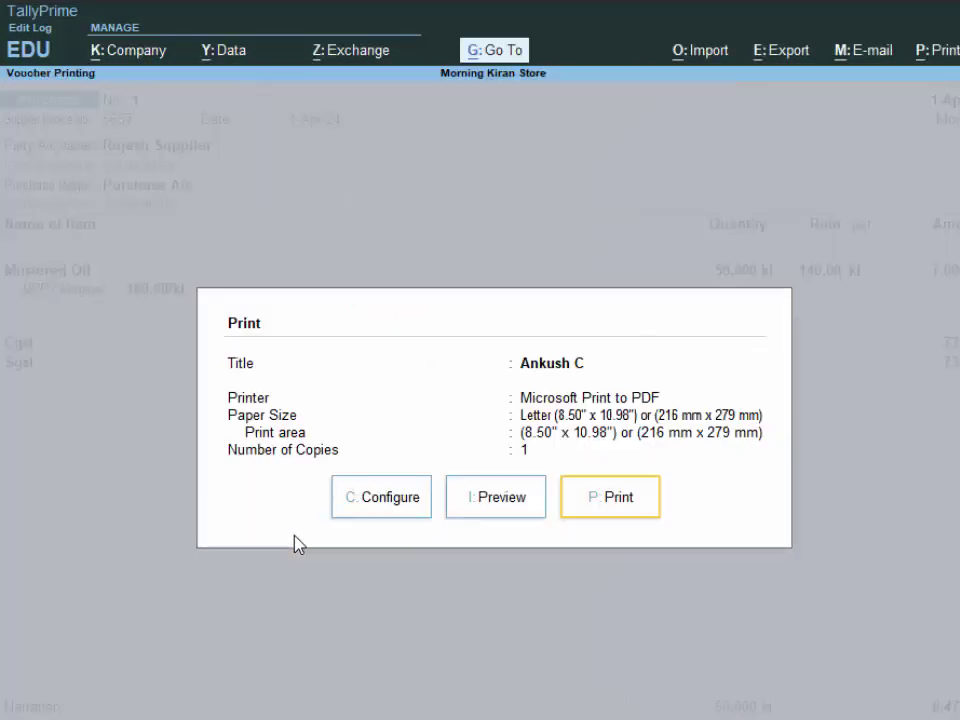
key(Escape)
key(Escape)
key(Return)
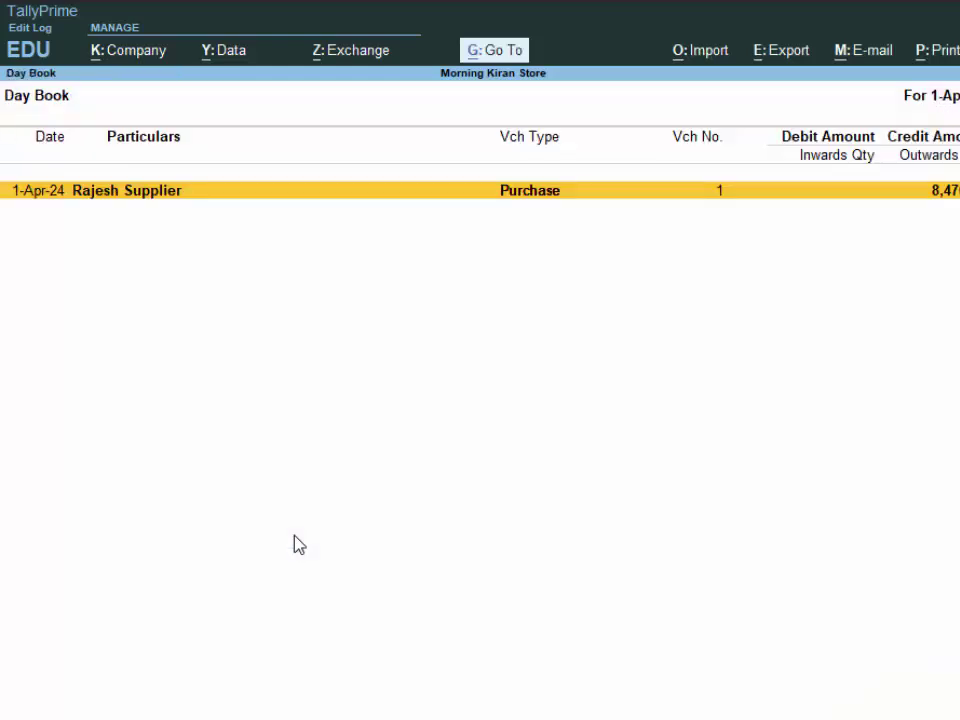
key(Escape)
key(Escape)
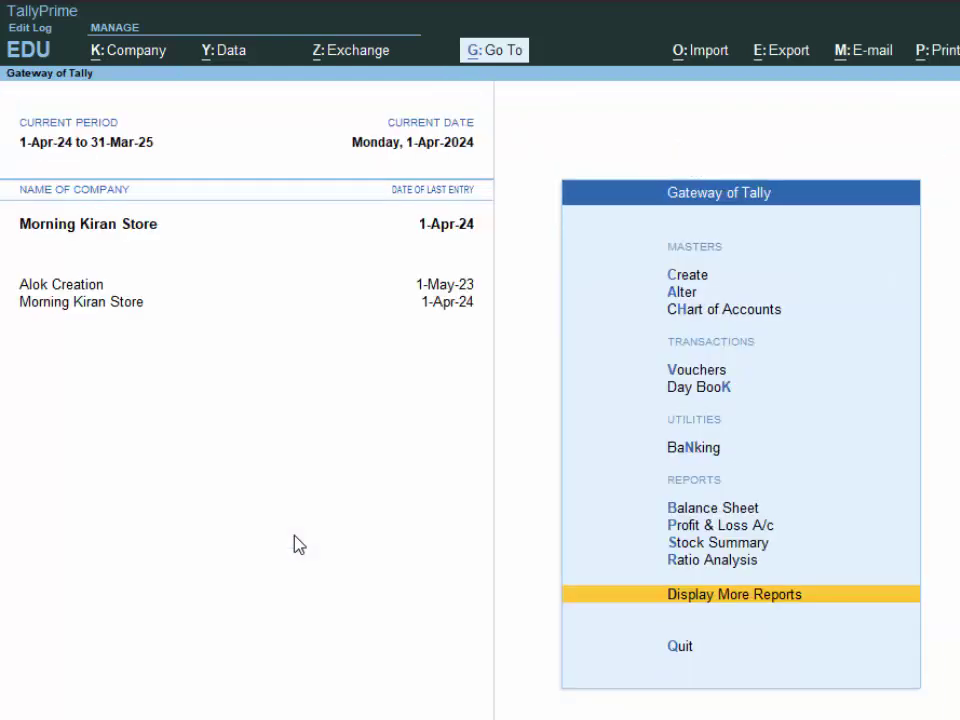
- Start a new sales voucher, keeping voucher number 1
key(v)
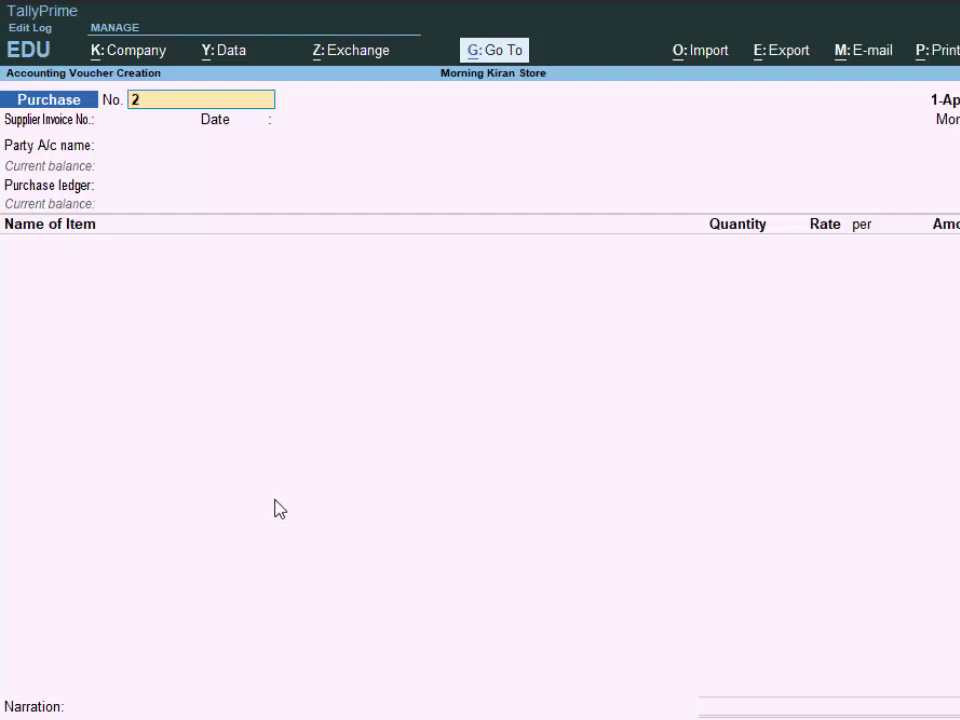
key(F8)
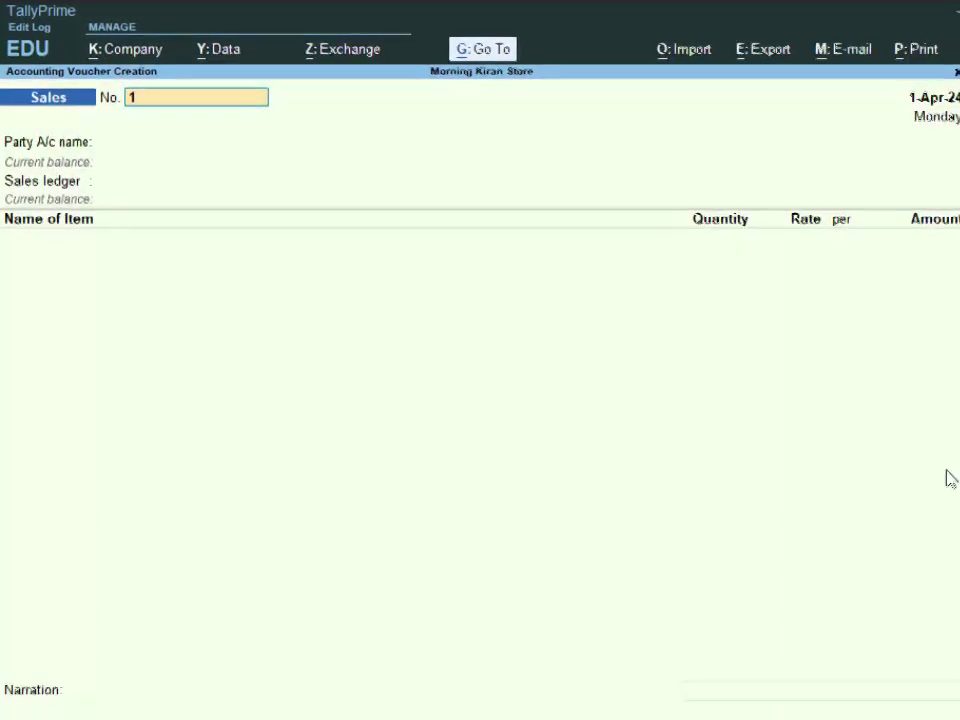
key(Return)
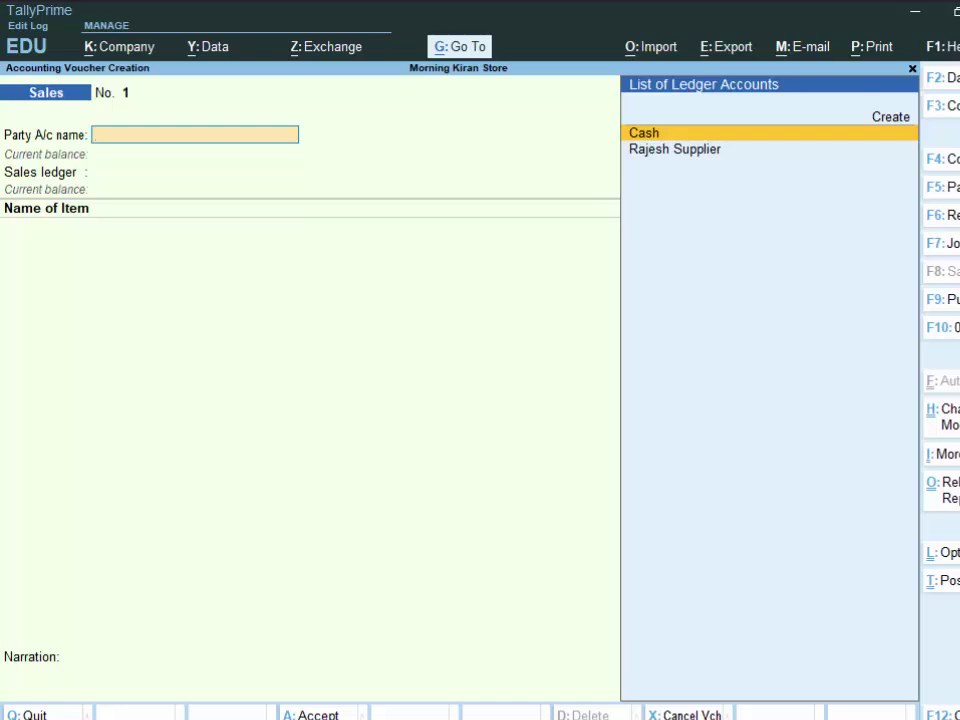
- Start a new ledger for the sales voucher's party account, naming it after the customer and leaving the alias blank
key(Up)
key(Return)
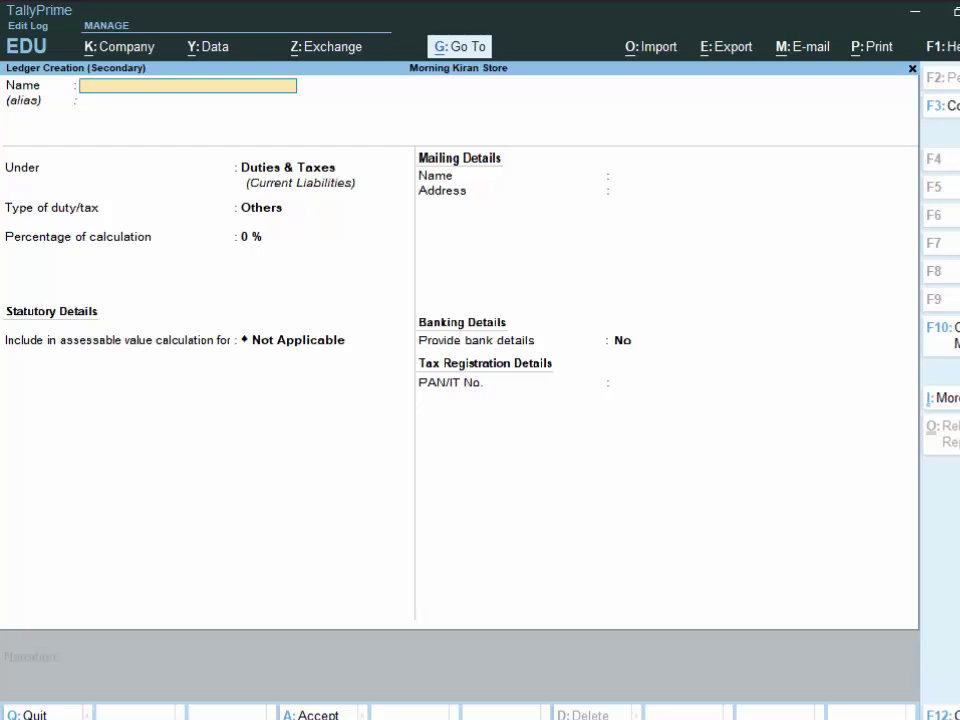
text(Durgesh D)
key(Return)
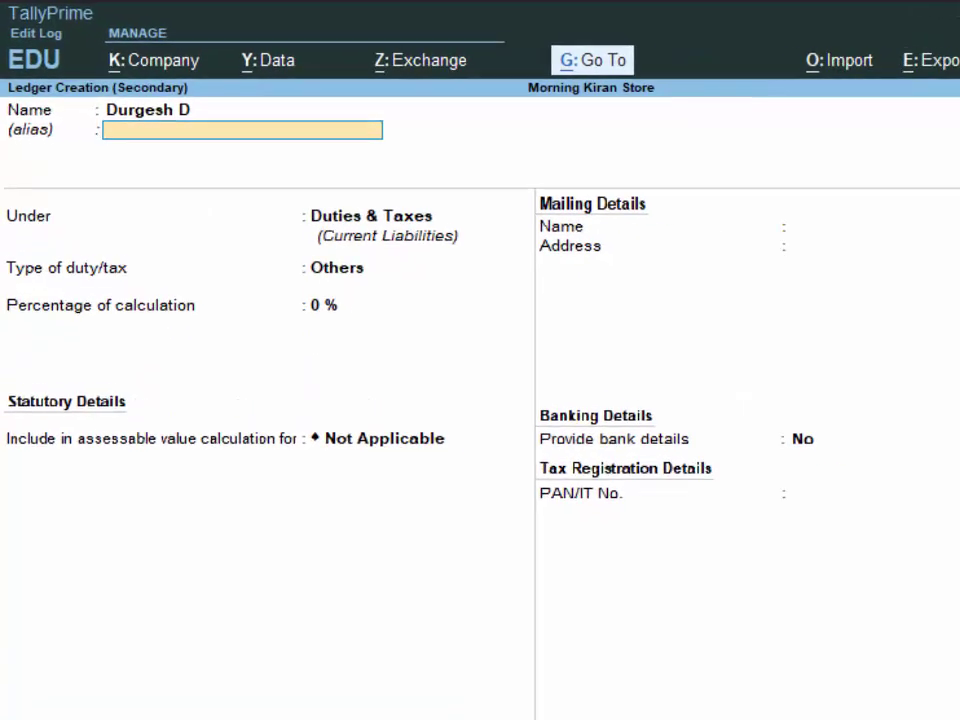
key(Return)
- Place the customer's ledger under the Sundry Debtors group
text(S)
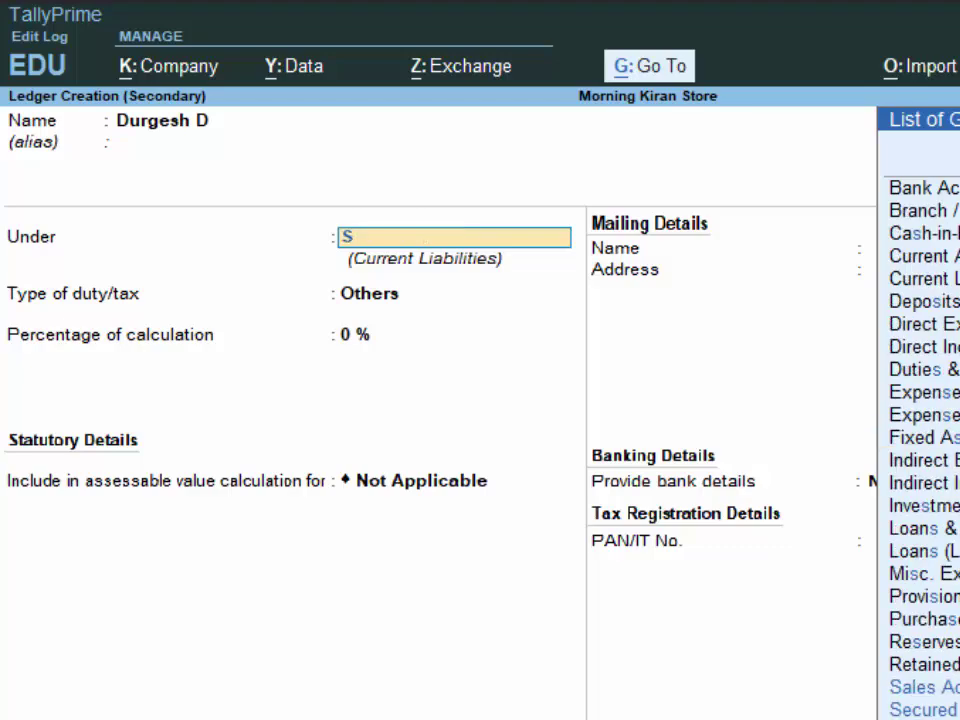
key(Down)
key(Down)
key(Down)
key(Down)
key(Down)
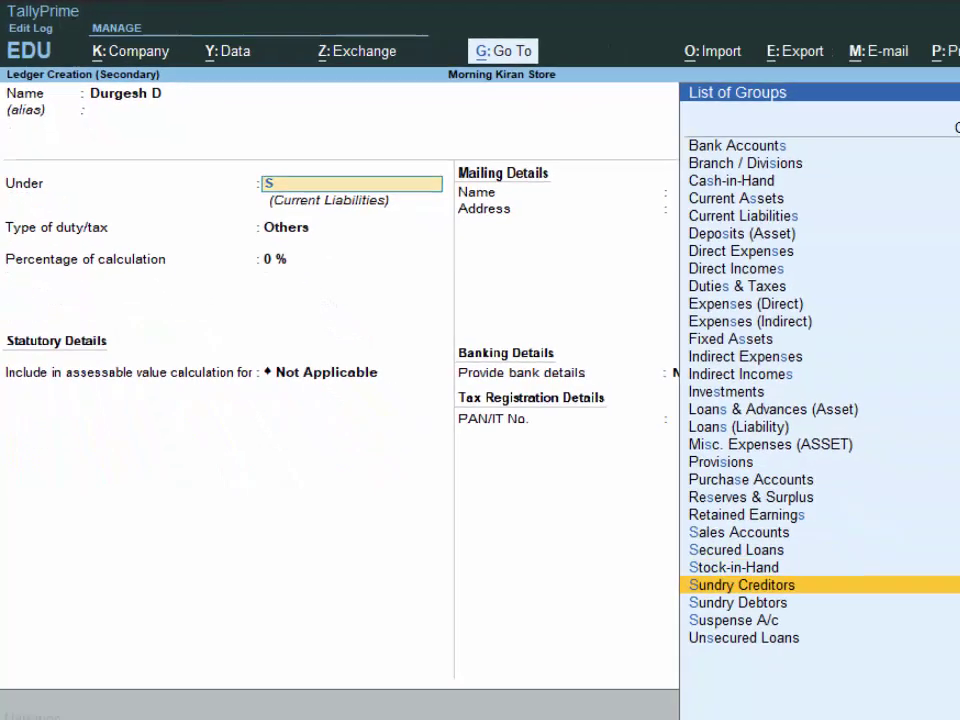
key(Up)
text(s)
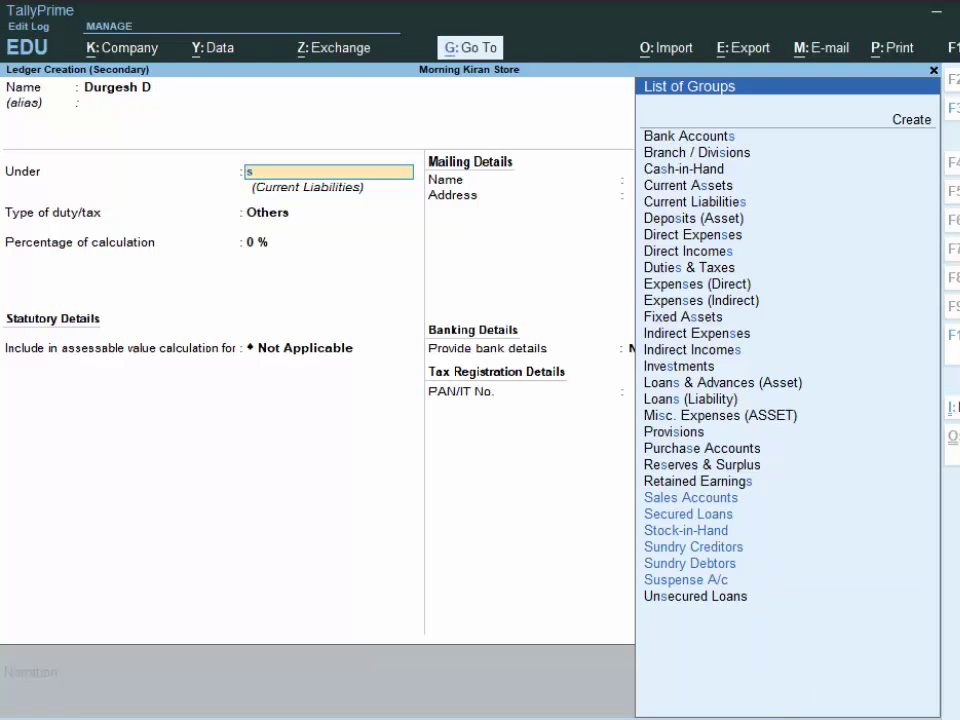
key(Down)
key(Down)
key(Down)
key(Down)
key(Down)
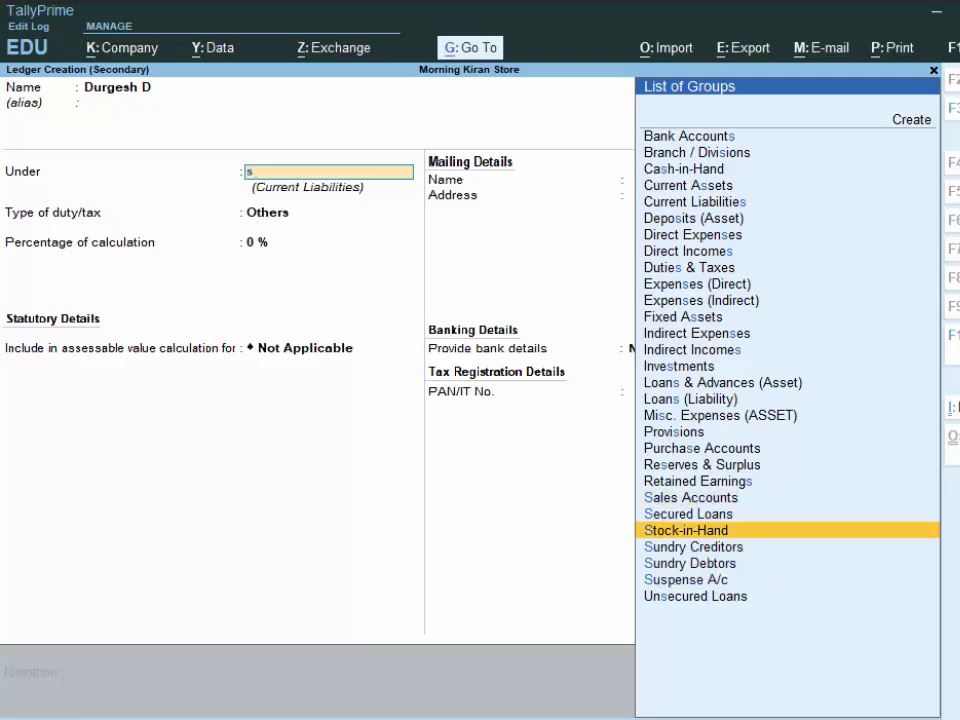
key(Return)
- Save the customer ledger with bill-by-bill balances, state Uttar Pradesh, country India and Regular registration, leaving the address, PAN and GSTIN blank
key(Return)
key(Return)
key(Return)
key(Return)
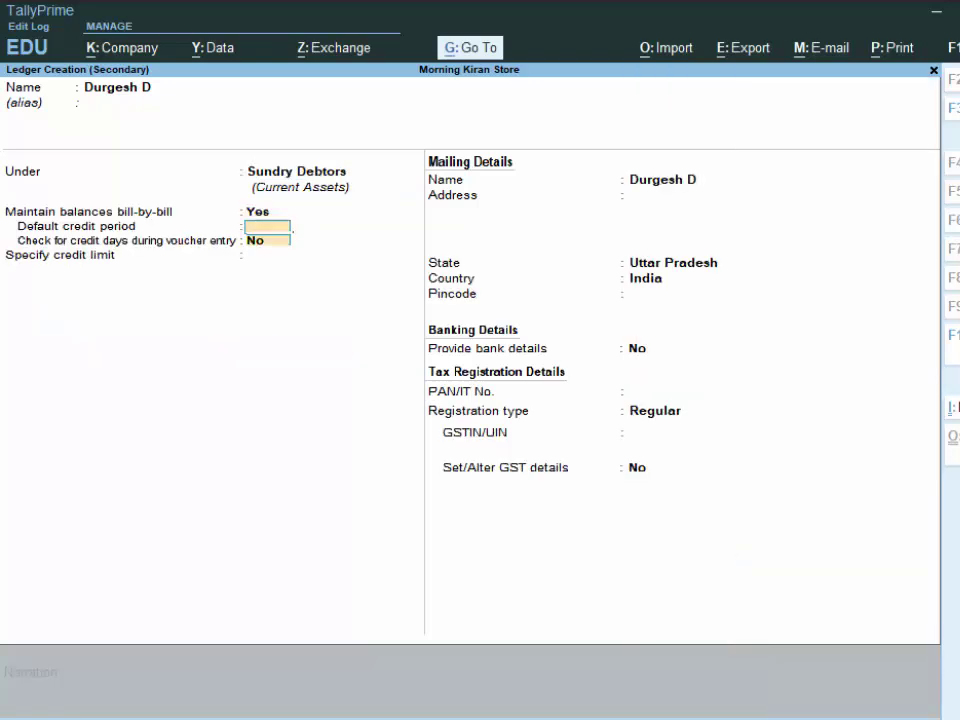
key(Return)
key(Return)
key(Return)
key(Return)
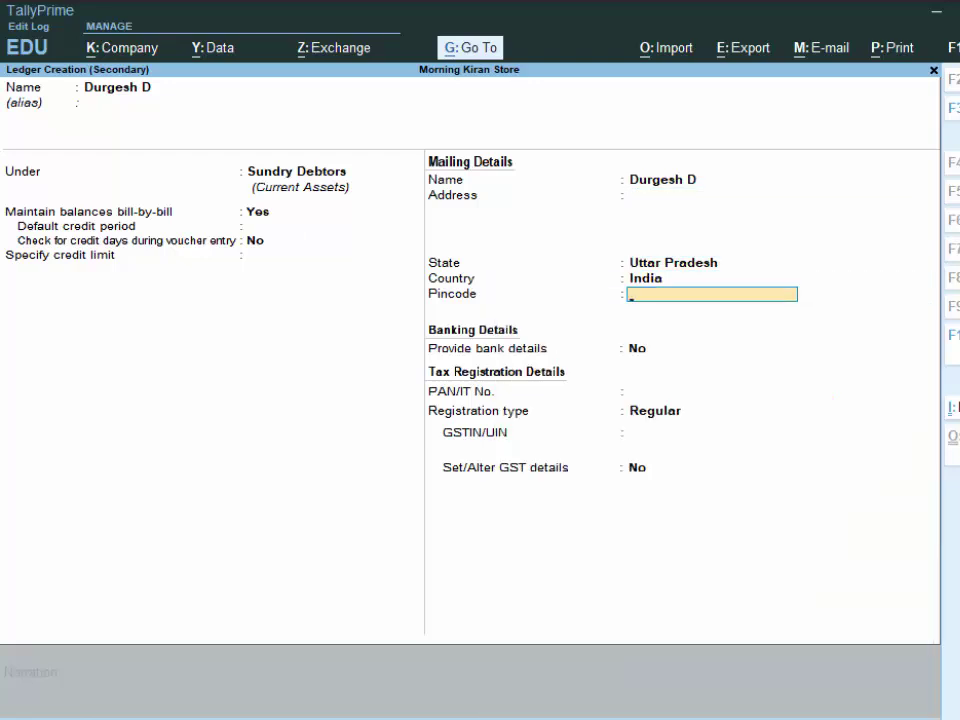
key(Return)
key(Return)
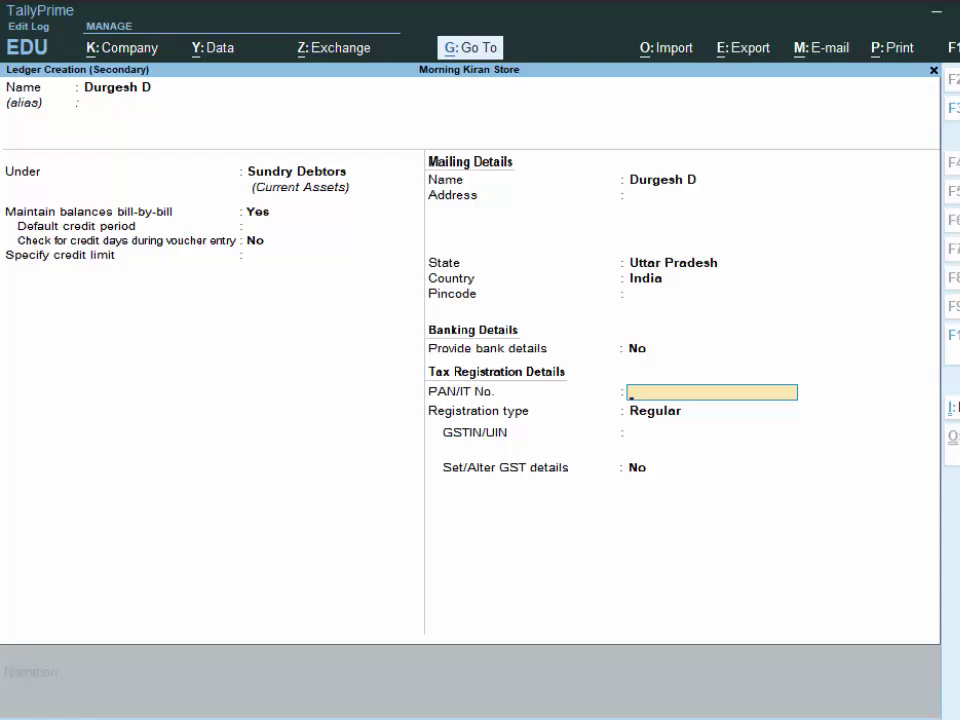
key(Return)
key(Return)
key(Return)
key(Return)
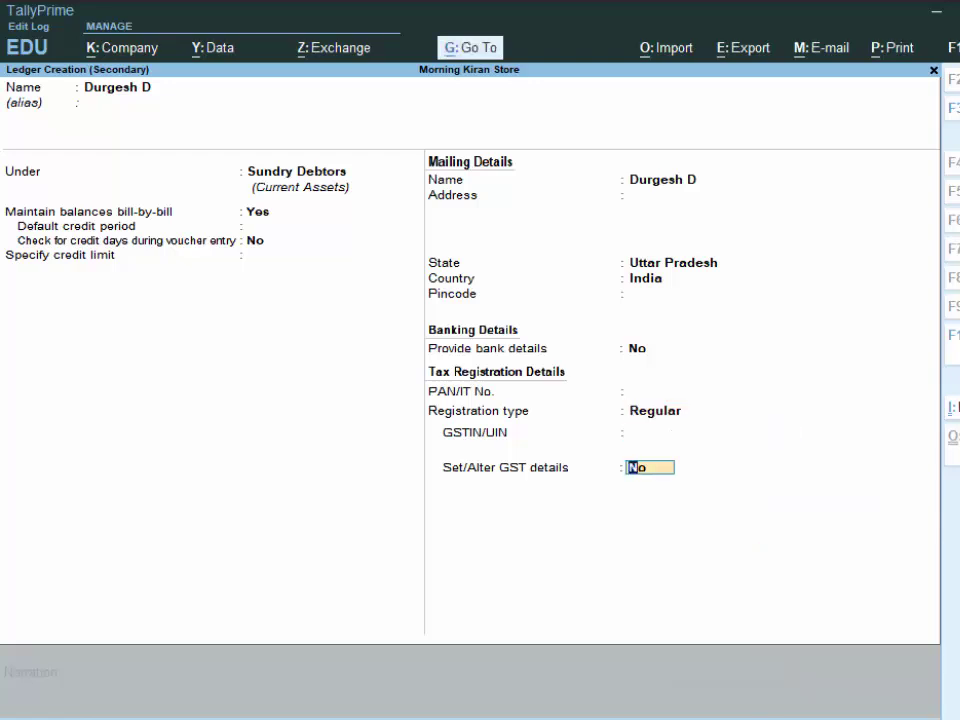
key(Return)
key(Return)
- Finish and save the customer ledger without altering its GST details, using it as the sales voucher's party account
key(Return)
key(Return)
key(Return)
key(Return)
key(Return)
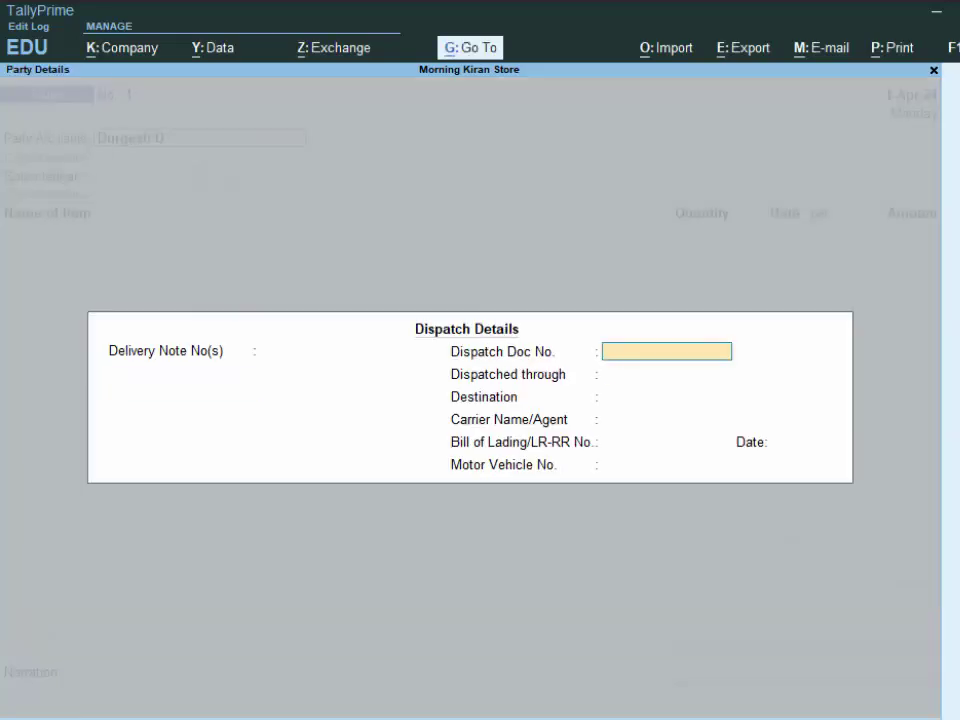
- Leave the dispatch details blank and accept the buyer's party details with Uttar Pradesh as the place of supply
key(Return)
key(Return)
key(Return)
key(Return)
key(Return)
key(Return)
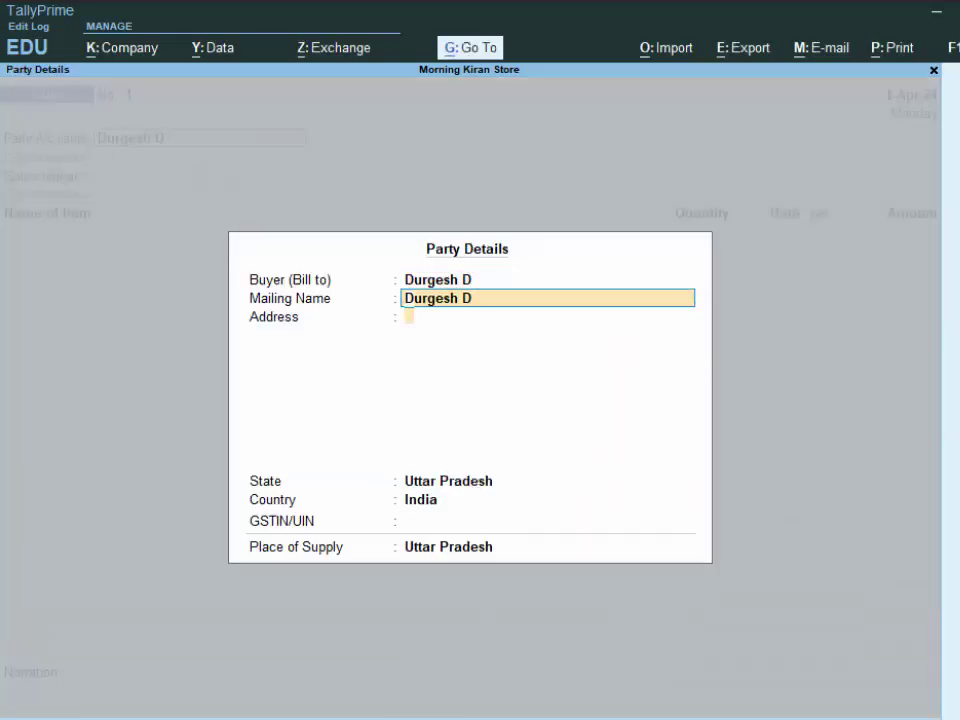
key(Return)
key(Return)
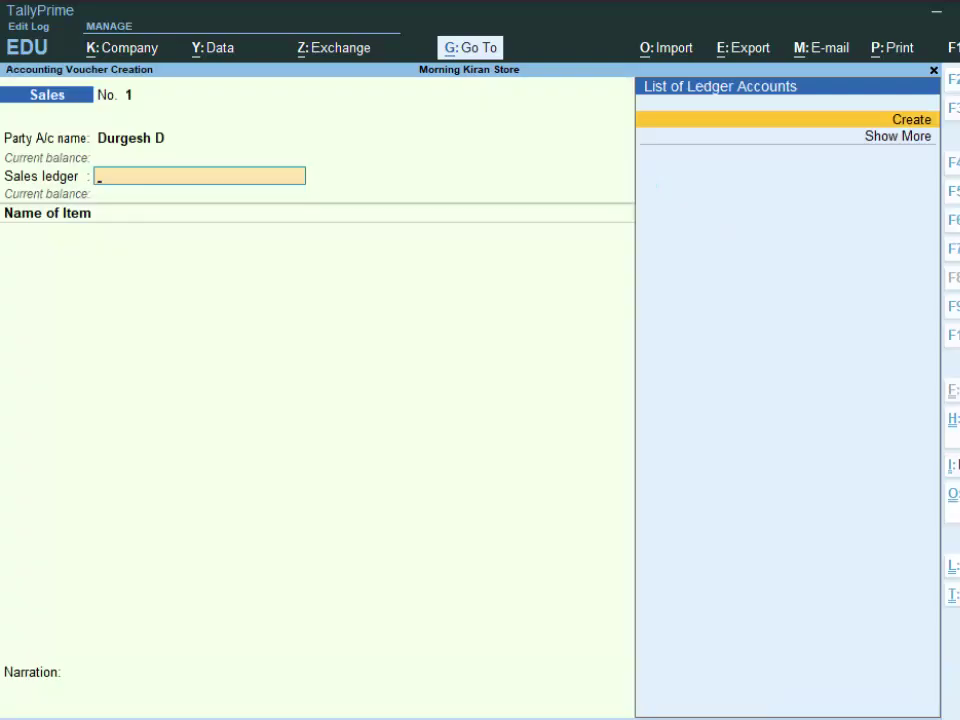
- Start a new ledger named Sales A/c for the voucher's sales ledger and place it under Sales Accounts
key(Return)
text(Sa)
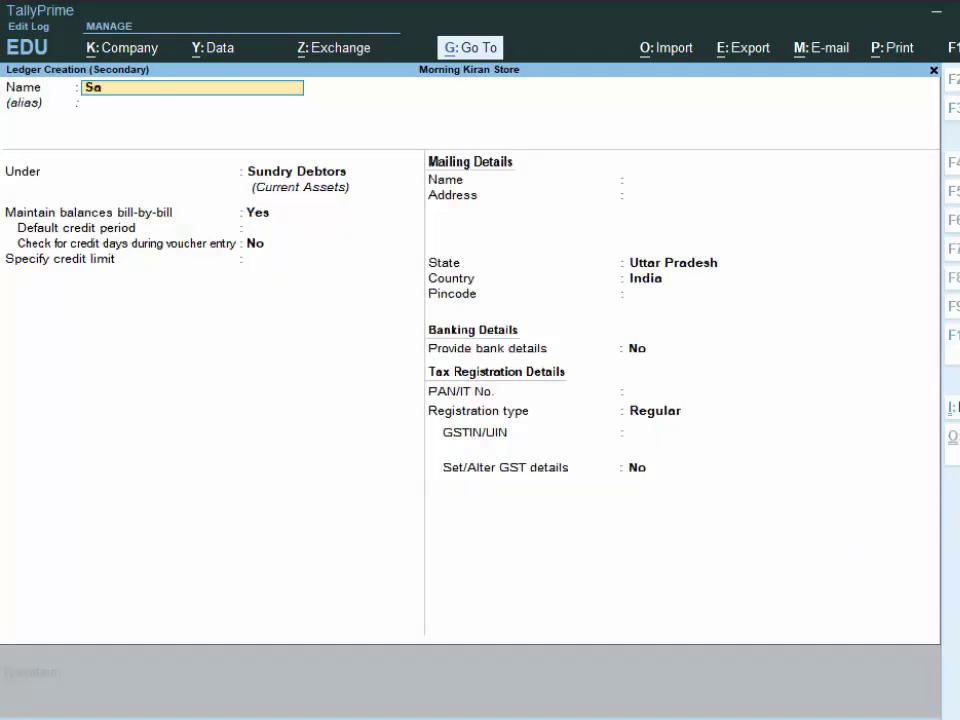
text(les a/c)
key(Return)
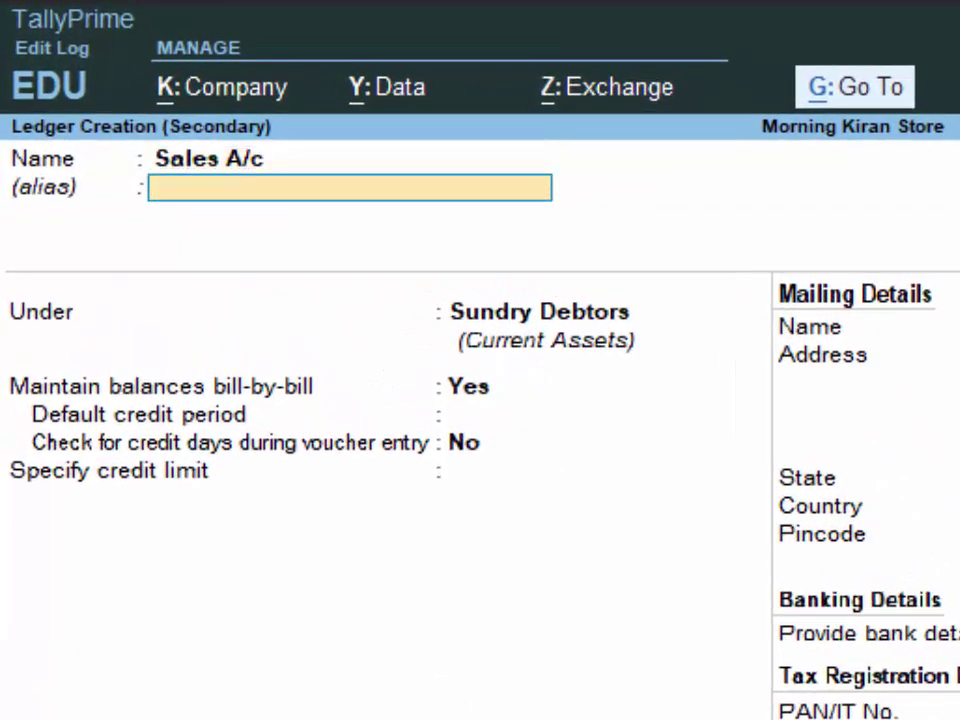
key(Return)
text(S)
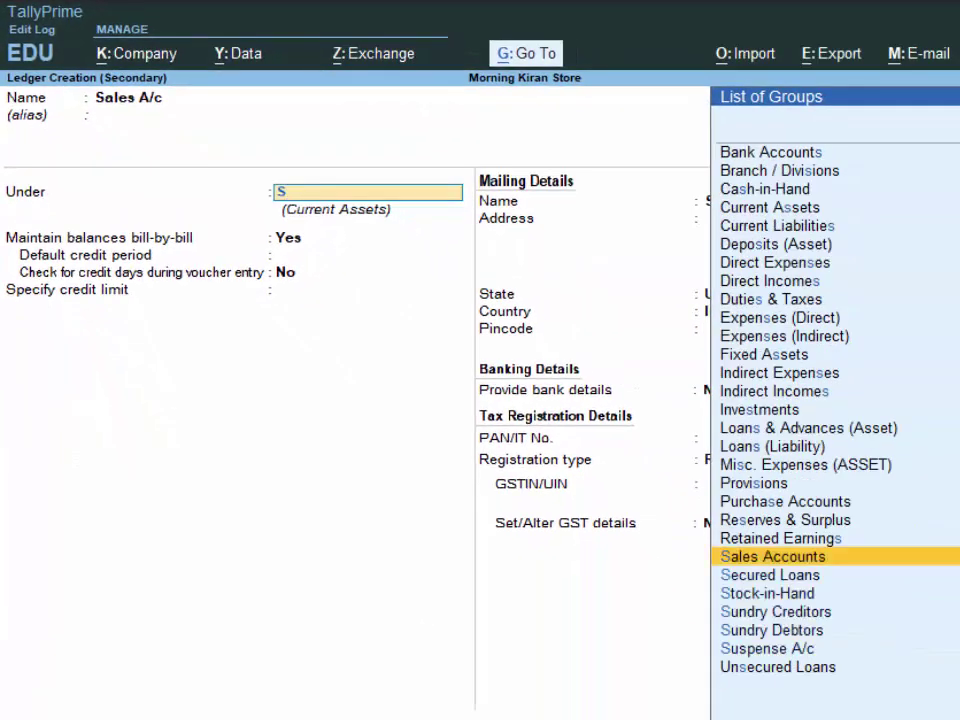
key(Down)
key(Up)
key(Return)
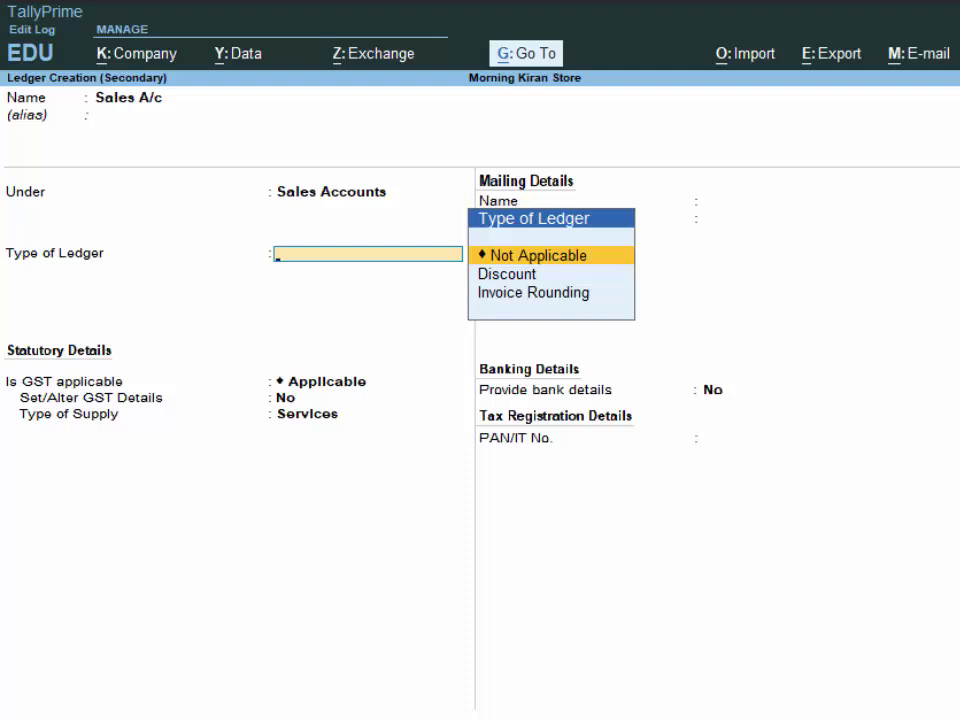
- Save the Sales A/c ledger with ledger type Not Applicable, GST Applicable, supply type Services and no bank details
key(Down)
key(Down)
key(Up)
key(Up)
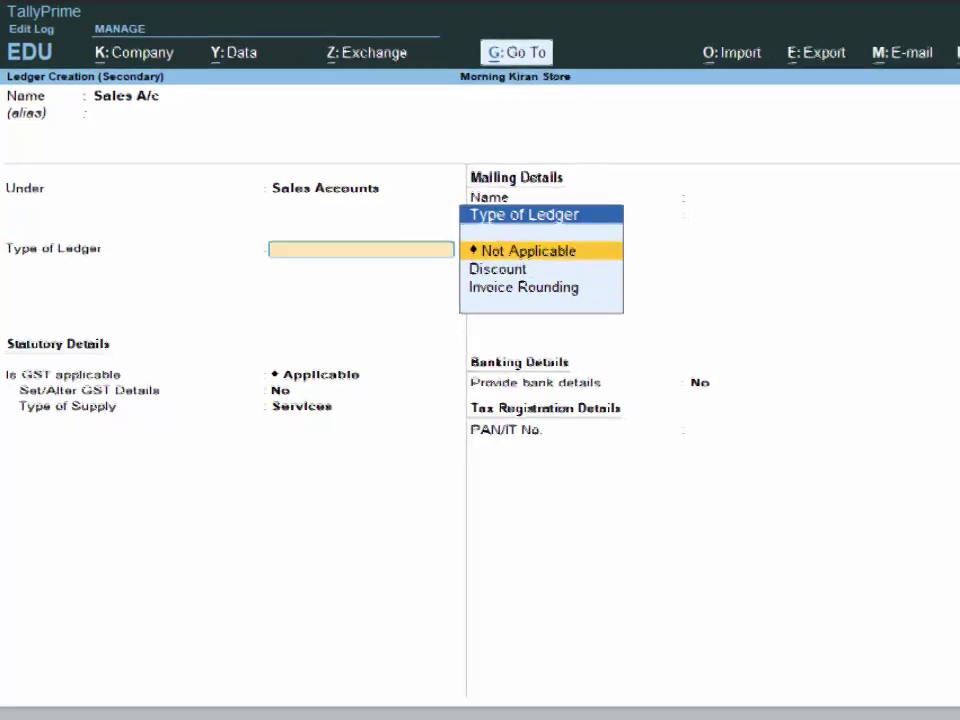
key(Return)
key(Return)
key(Return)
key(Return)
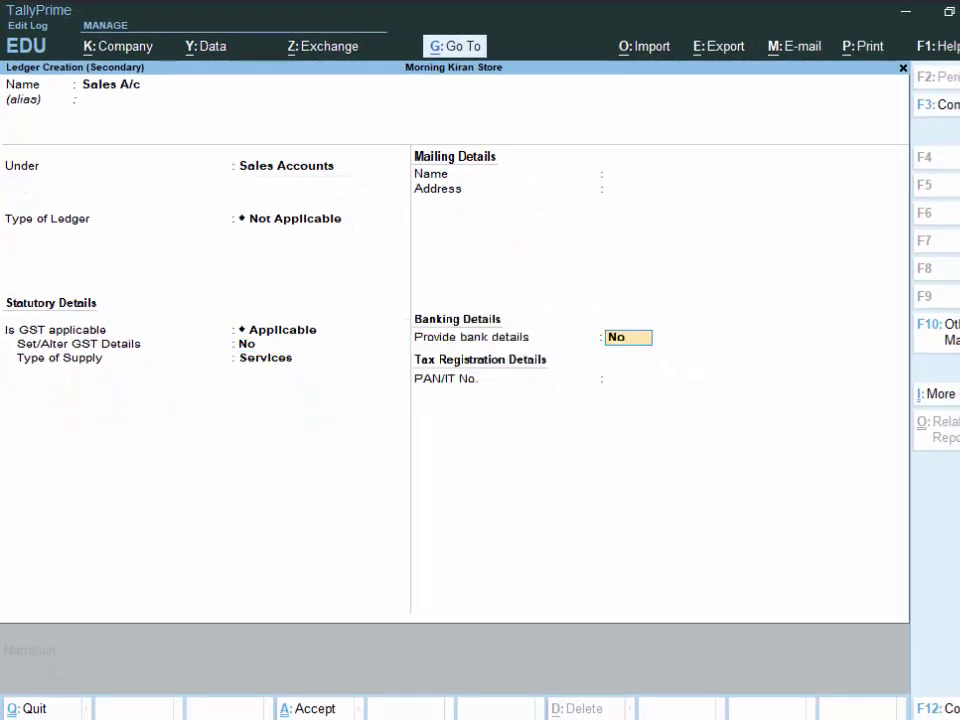
key(Return)
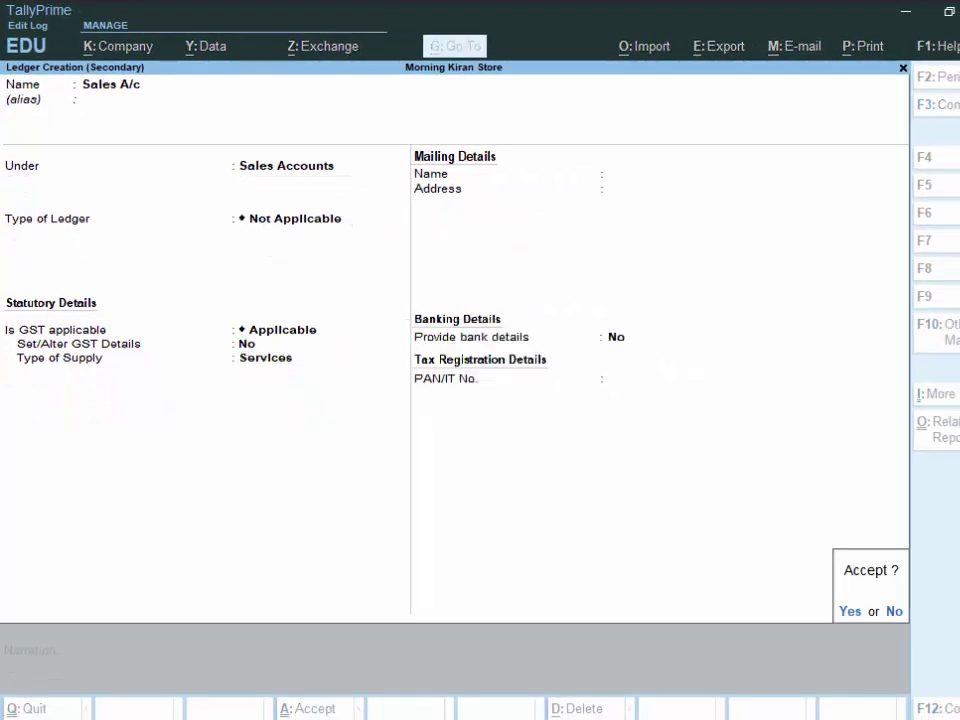
key(Return)
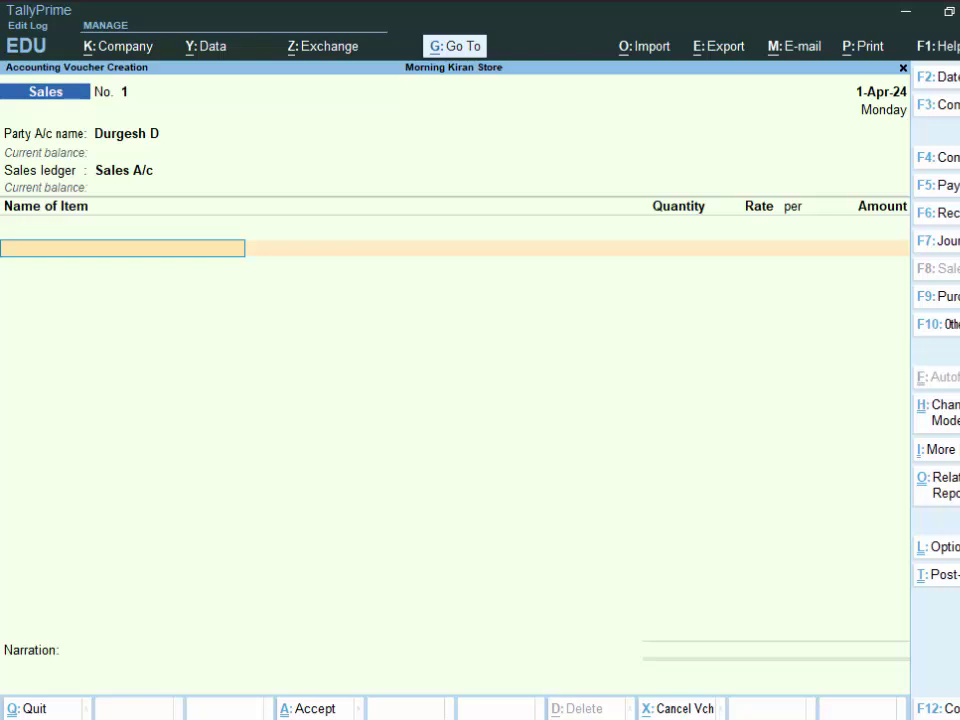
- Add Mustered Oil as the sales voucher's item and set its MRP to 180.00/kl
text(s)
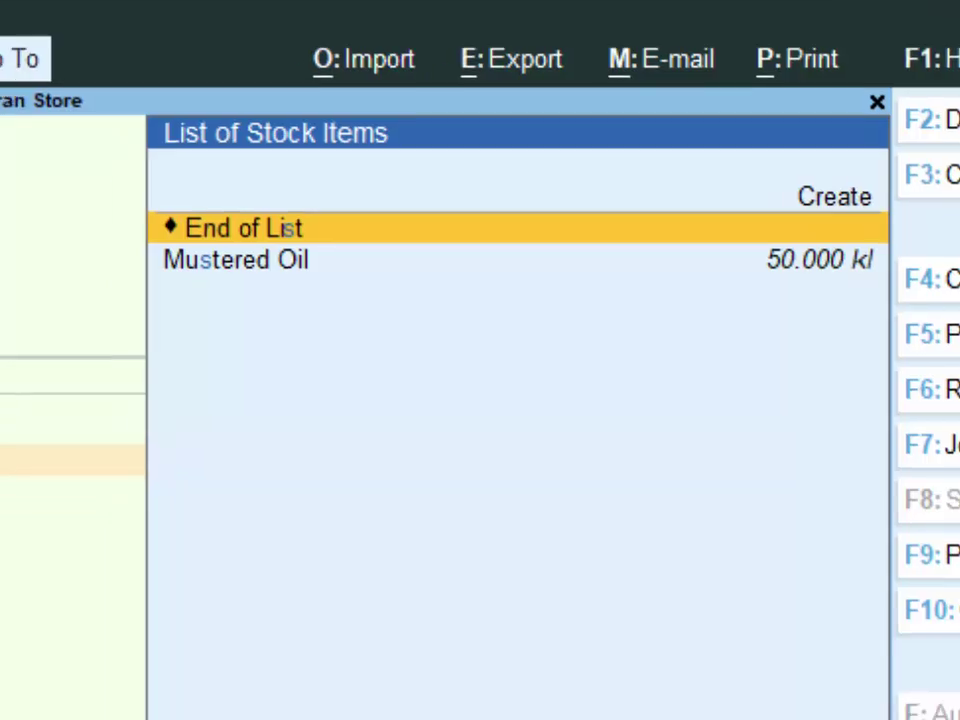
key(Down)
key(Return)
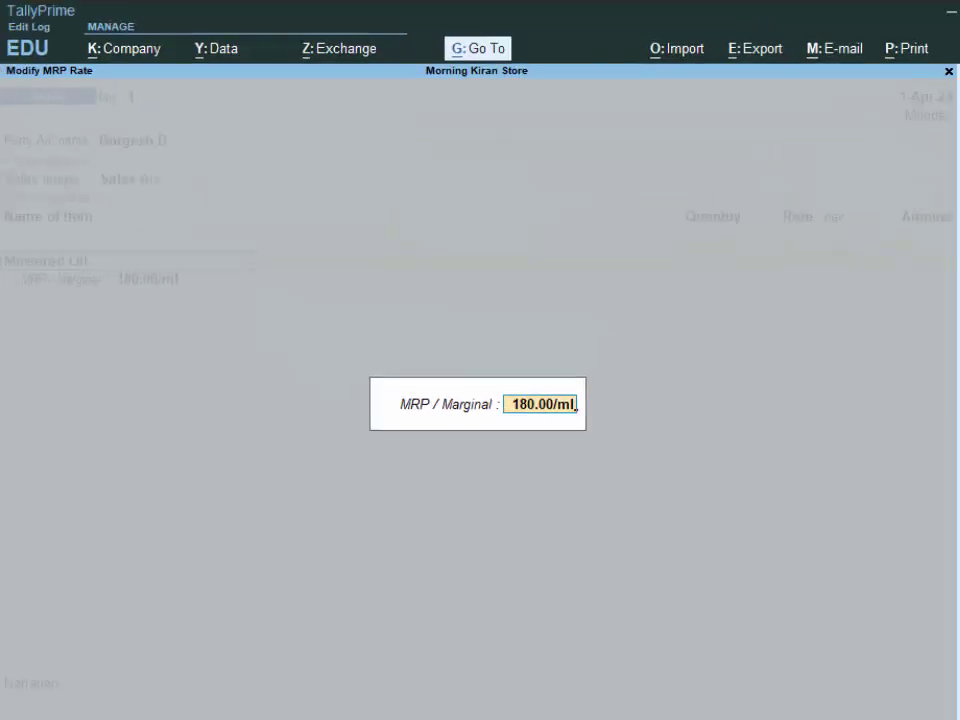
key(BackSpace)
key(BackSpace)
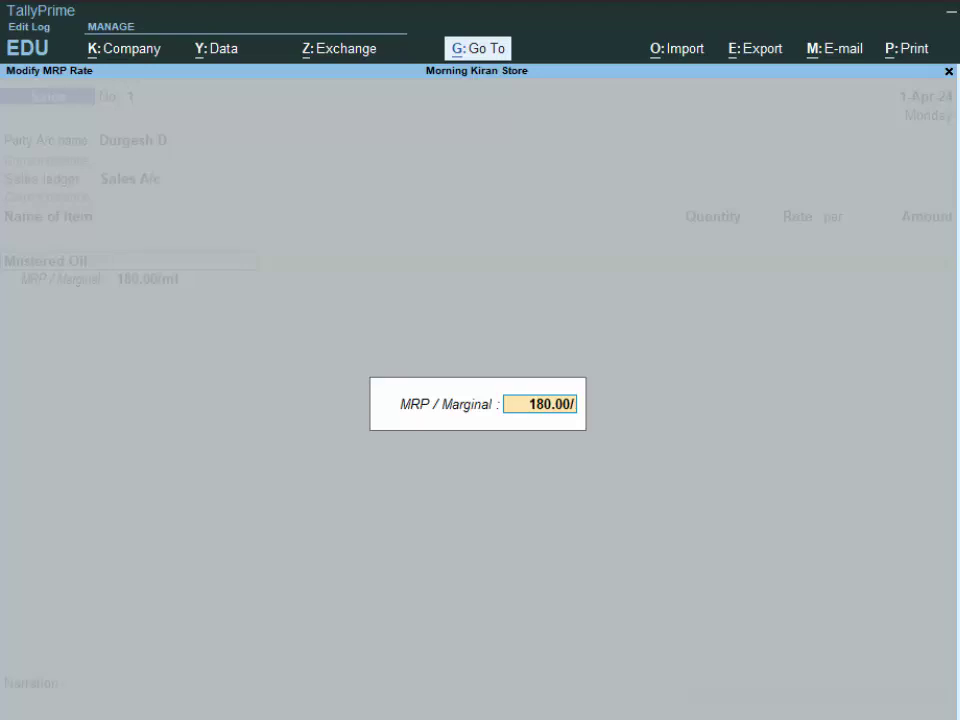
text(kl)
key(Return)
- Set the Mustered Oil quantity to 2 kl, keep the rate of 160.00 per kl, and finish the item list
text(2)
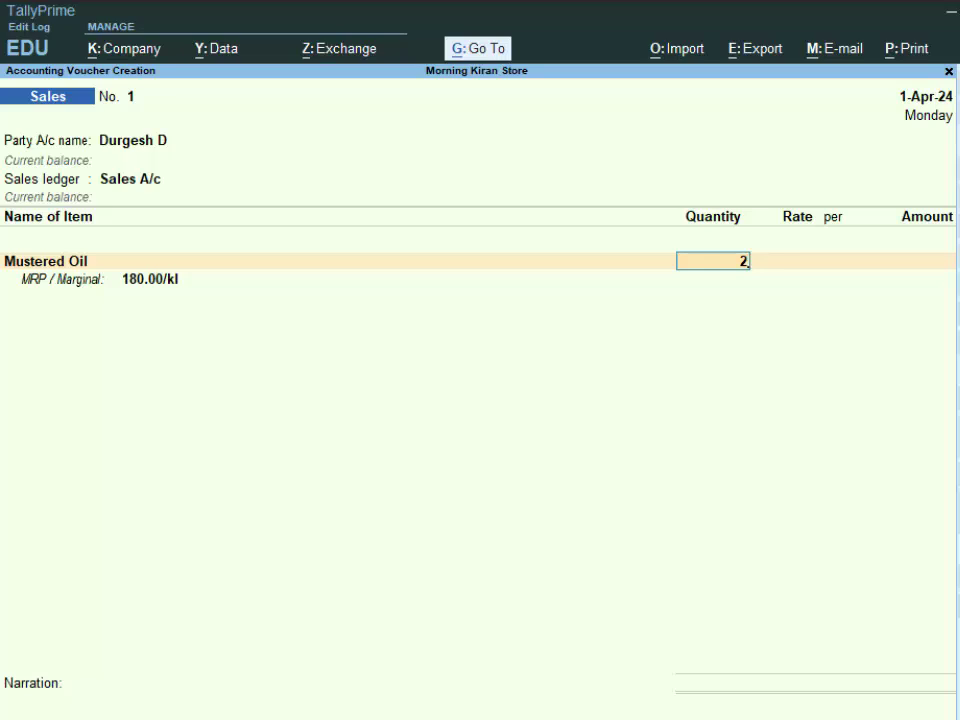
key(Return)
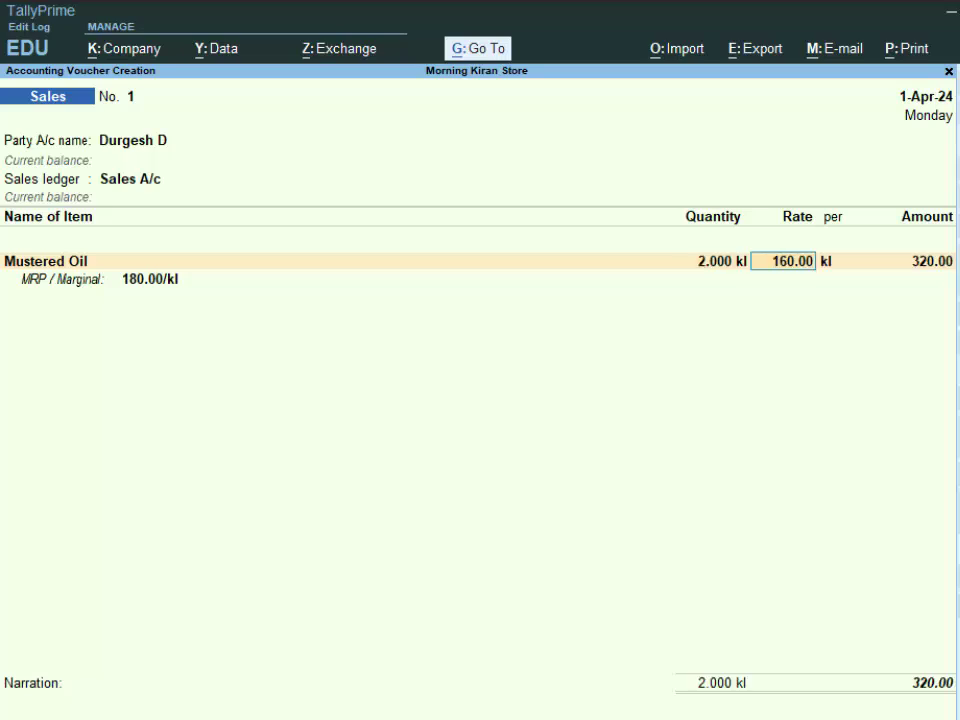
key(Return)
key(Return)
key(Return)
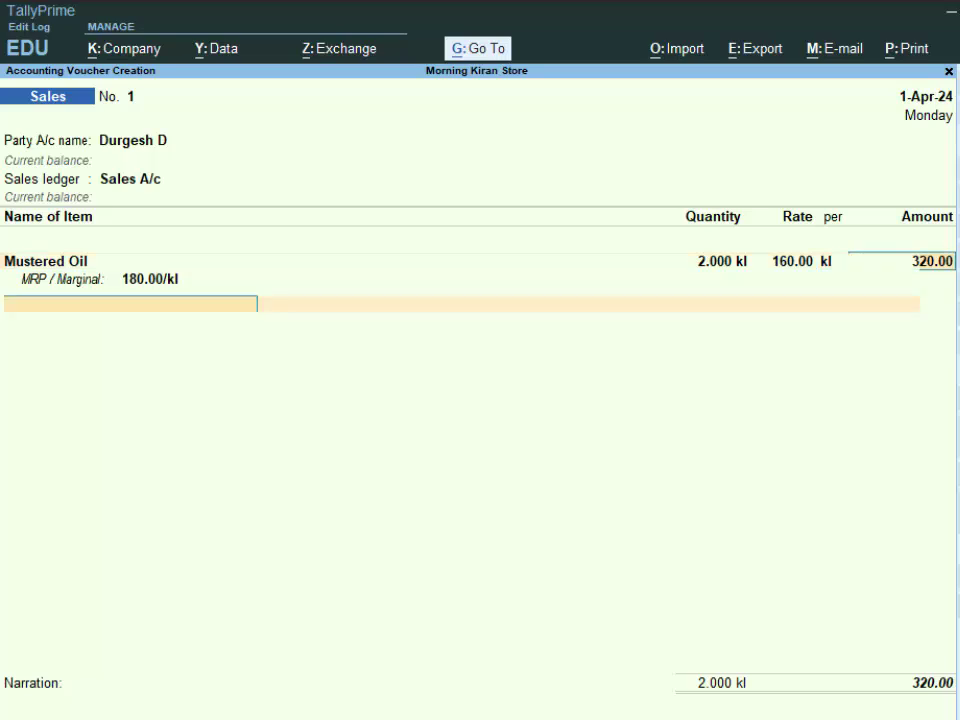
key(Return)
- Add the Cgst and Sgst tax ledgers to the sales voucher, keeping their calculated amounts
text(C)
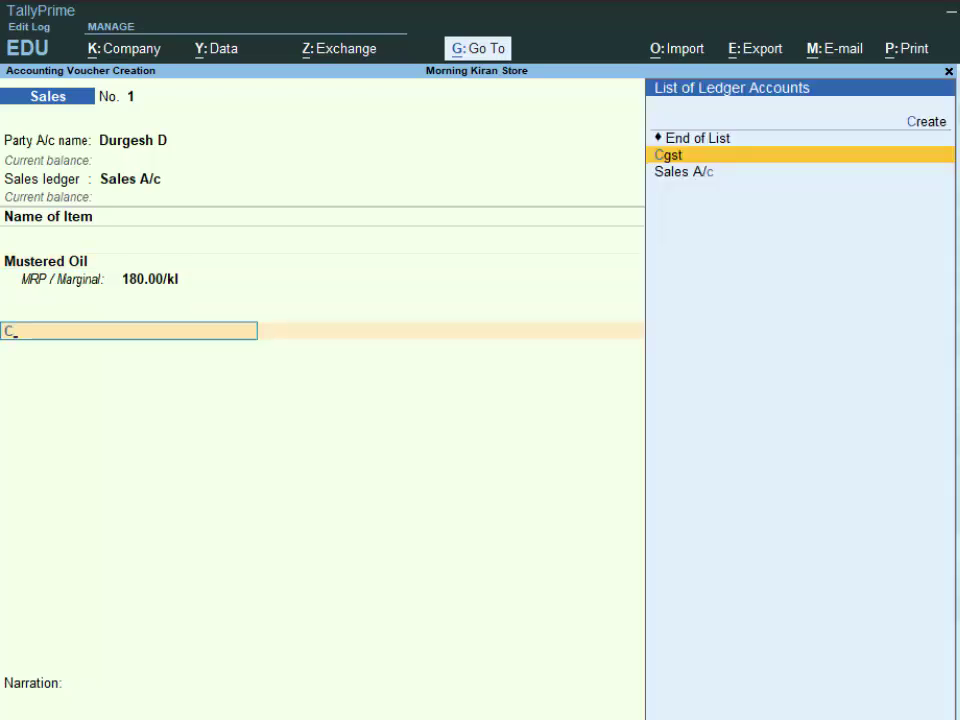
key(Return)
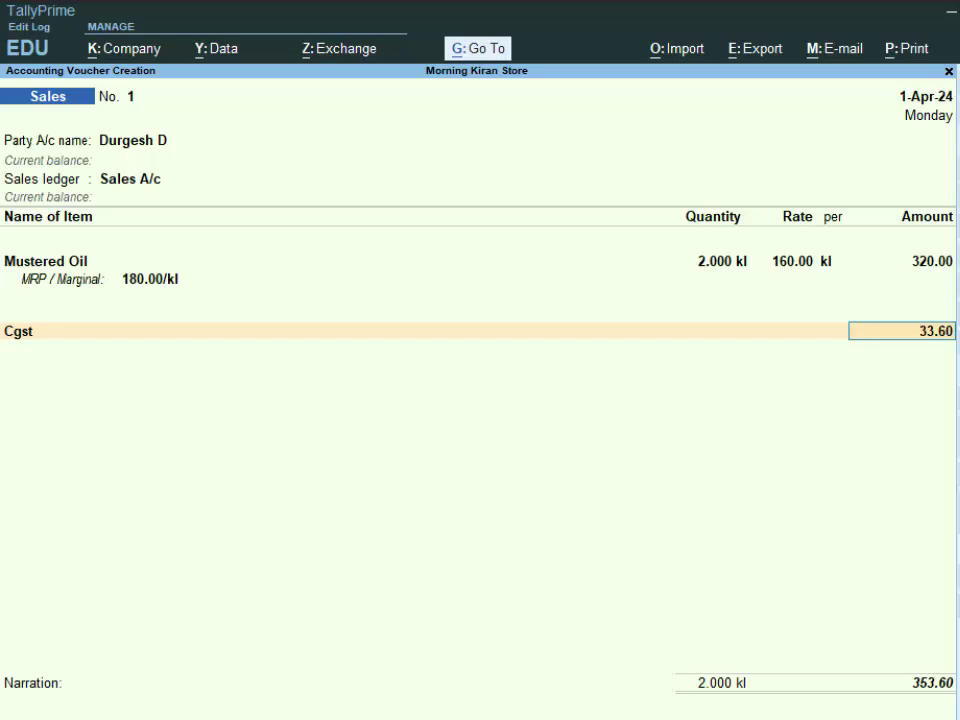
key(Return)
text(S)
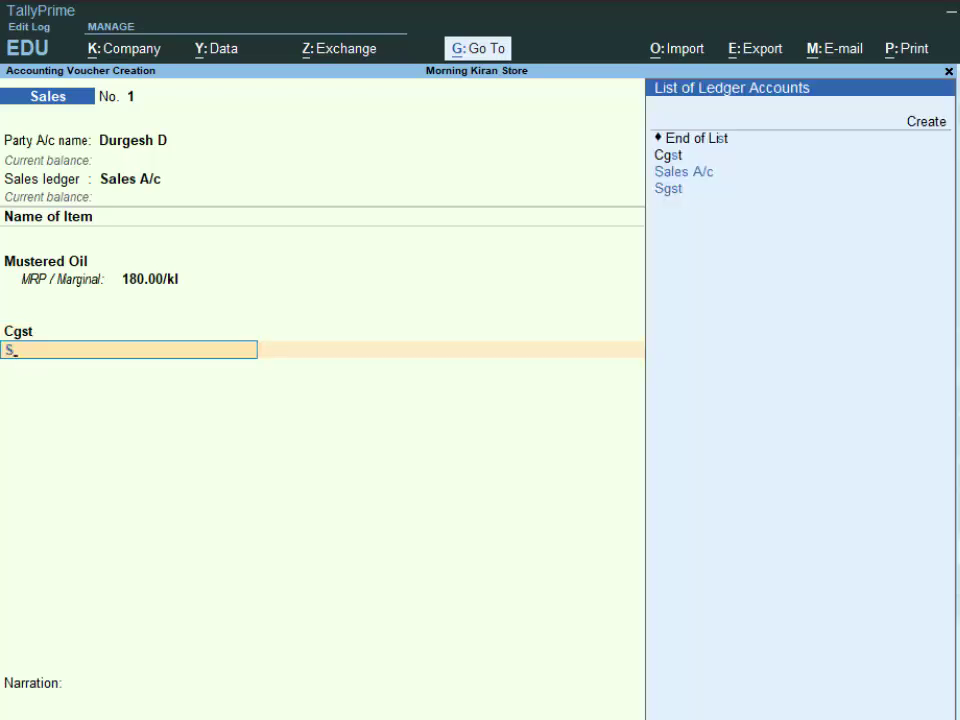
key(Down)
key(Return)
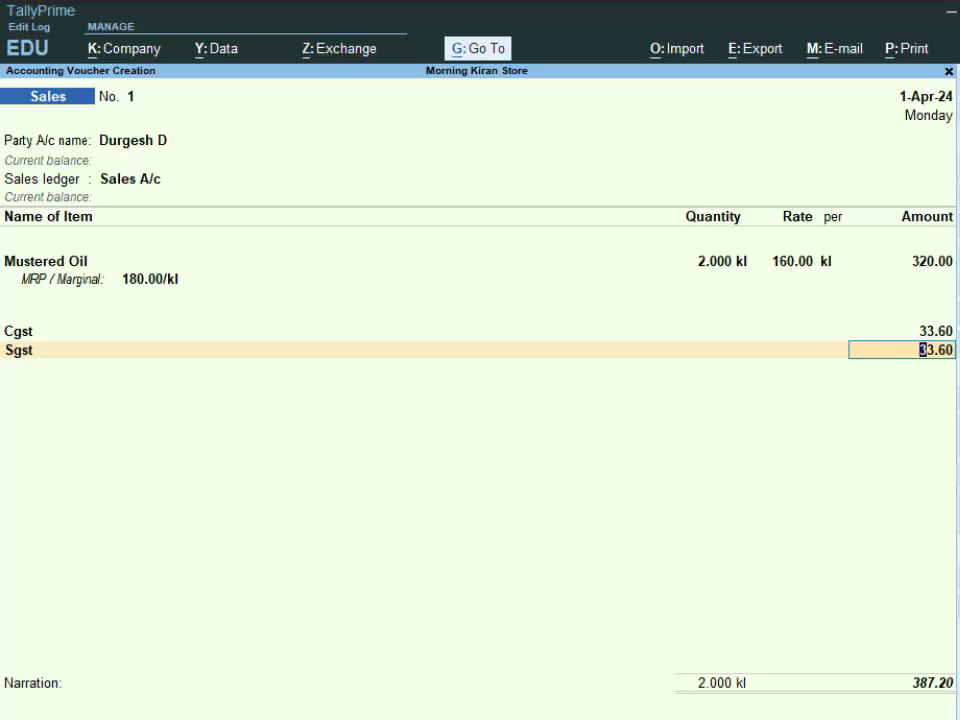
key(Return)
- Finish the tax ledger list and allocate the full sale amount to a new bill reference named 1
key(Return)
key(Return)
key(Return)
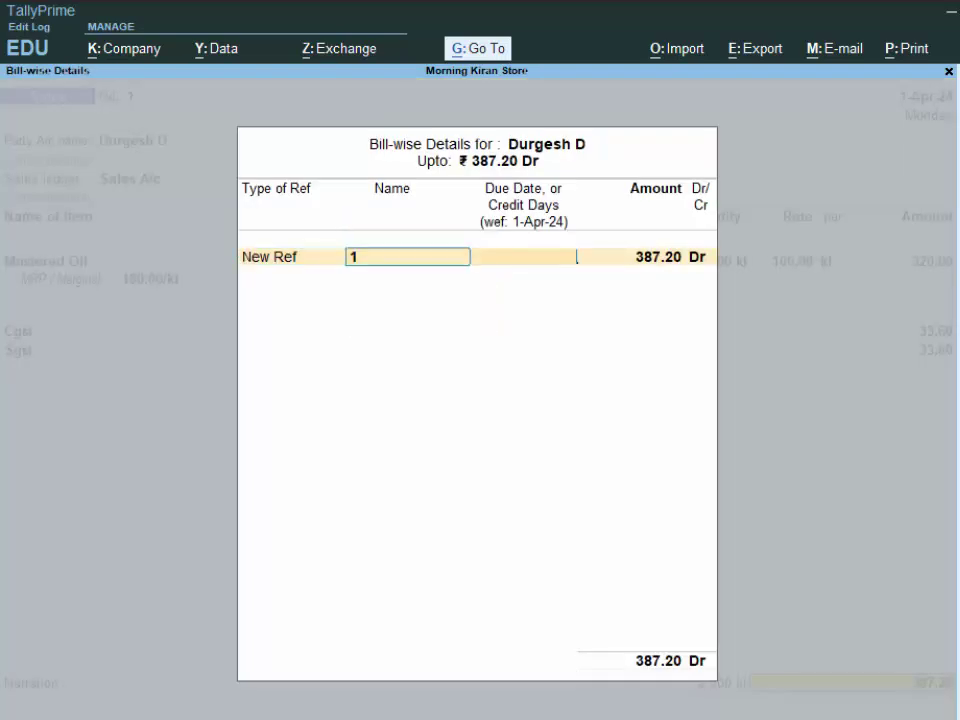
key(Return)
key(Return)
key(Return)
key(Return)
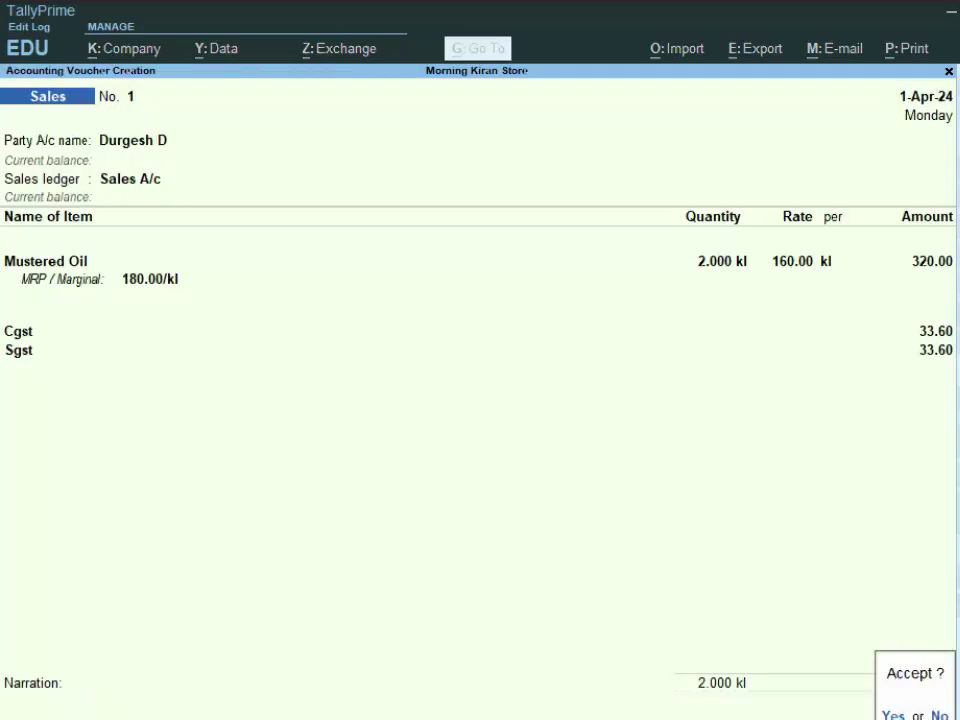
- Enter the narration "The goods have been sold on credit" and save the sales voucher
key(Escape)
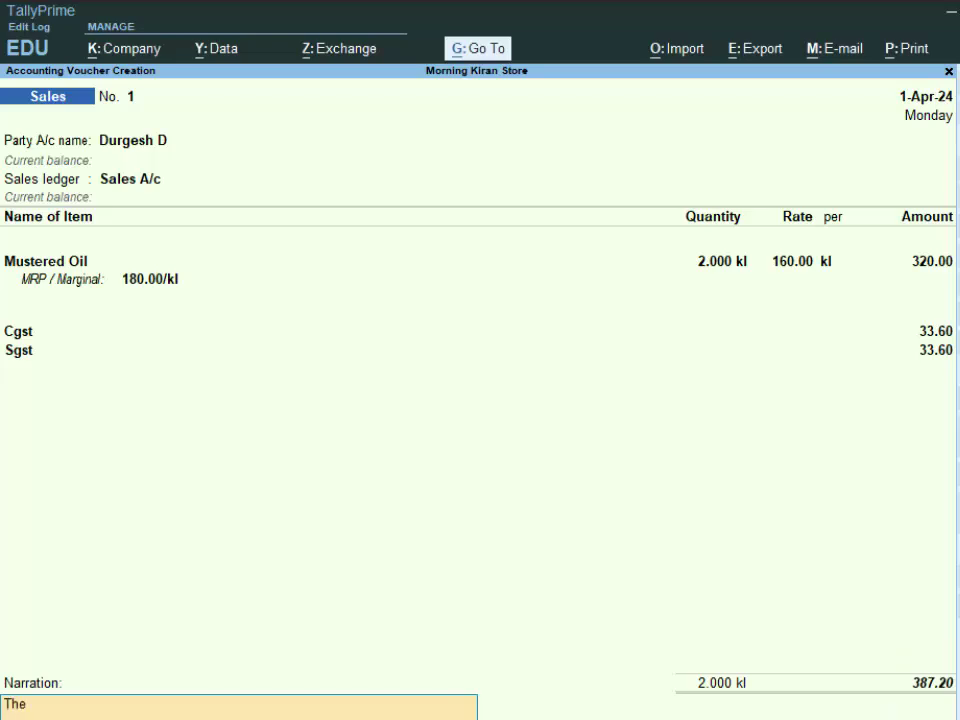
text(The goods)
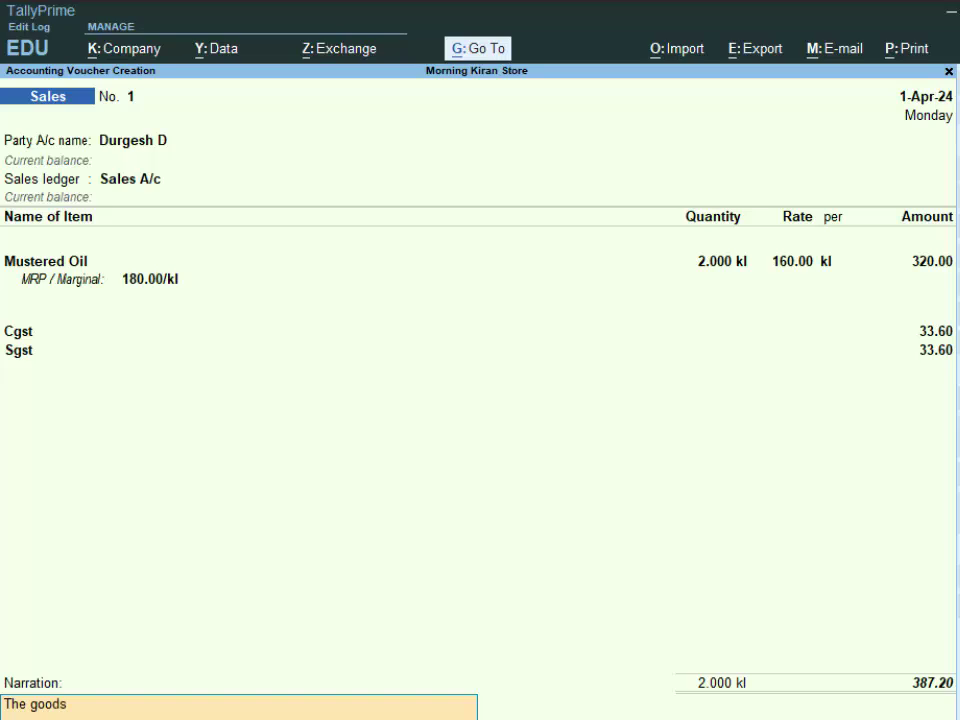
text( have been)
text( sold)
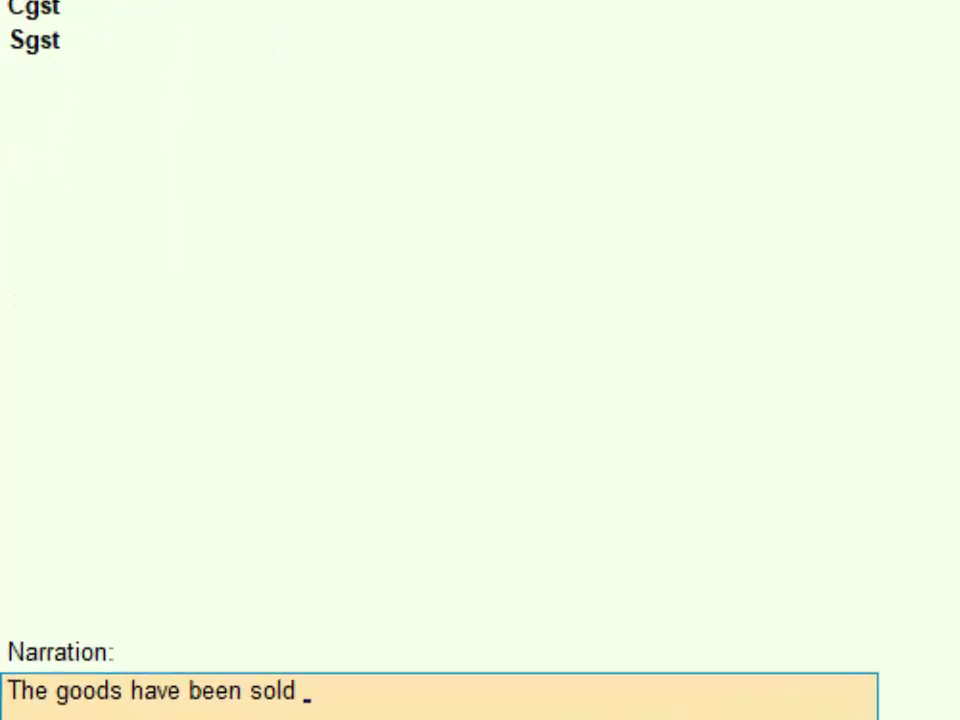
text( on credf)
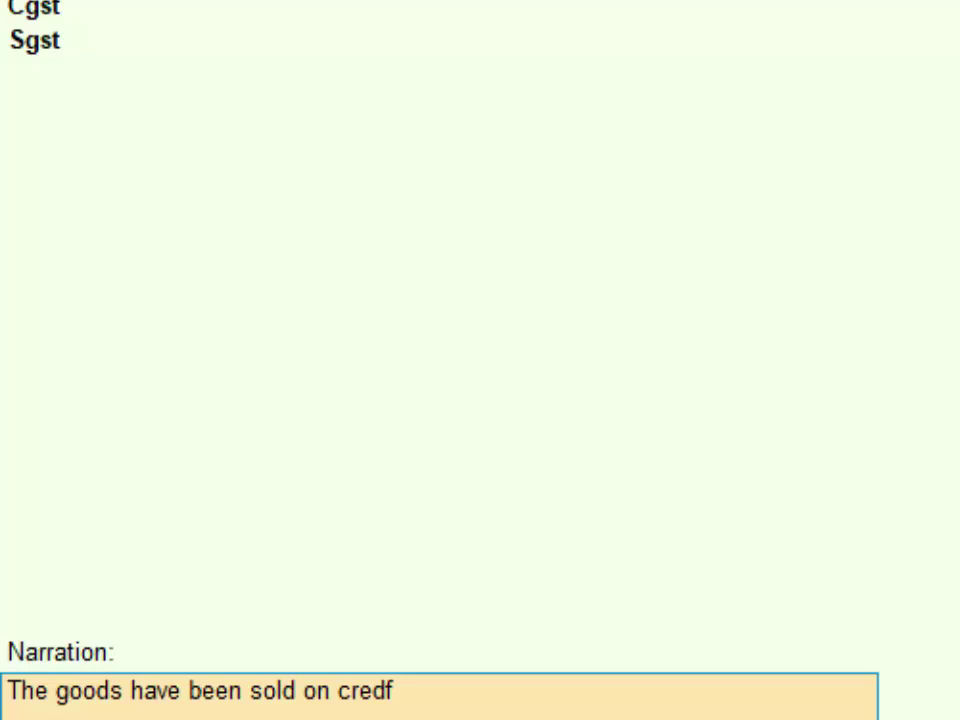
key(BackSpace)
text(it)
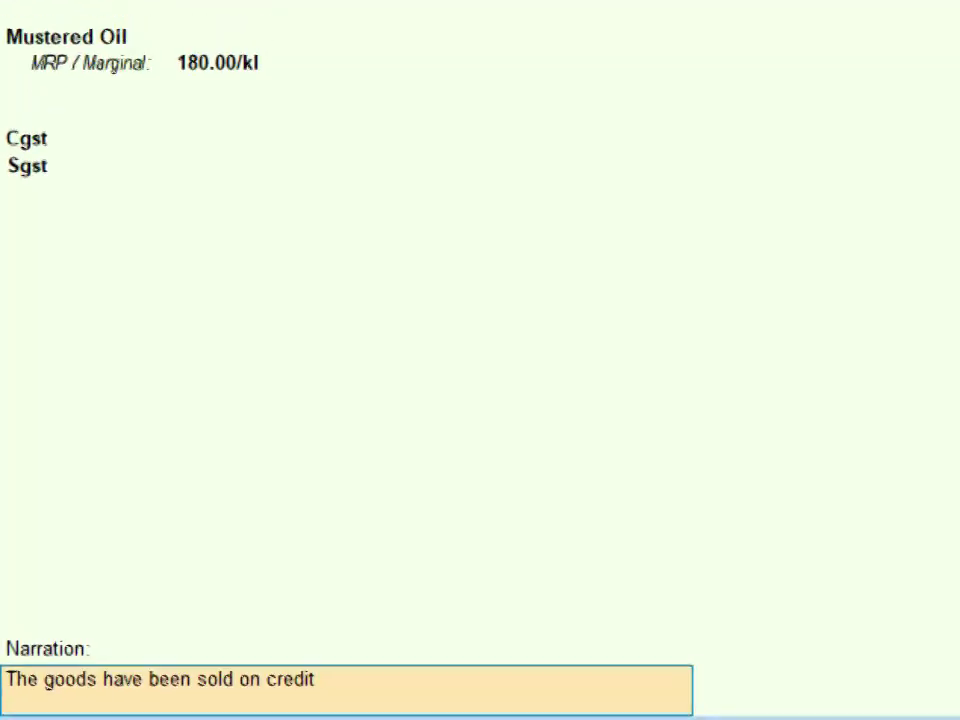
key(Return)
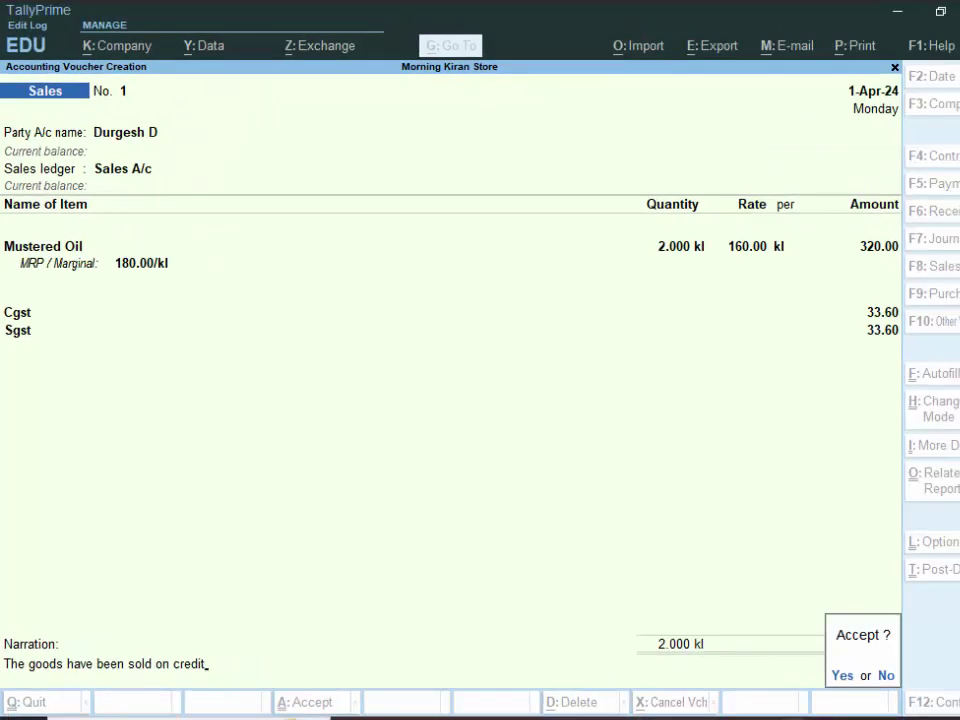
key(Return)
- Leave voucher entry and open the saved sales voucher from the Day Book
key(Escape)
key(Return)
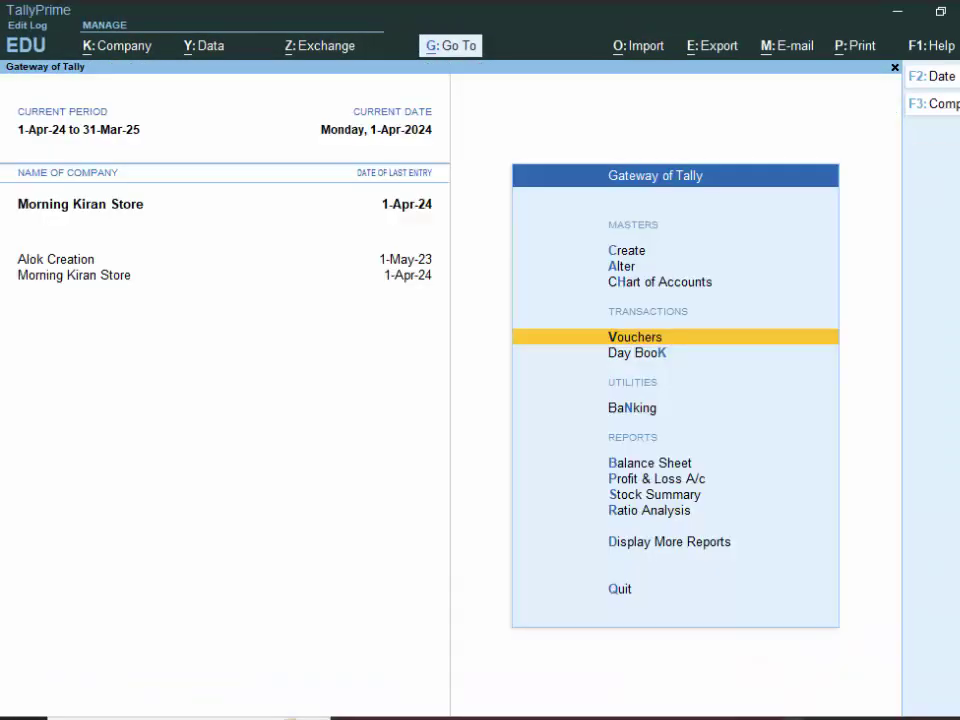
key(k)
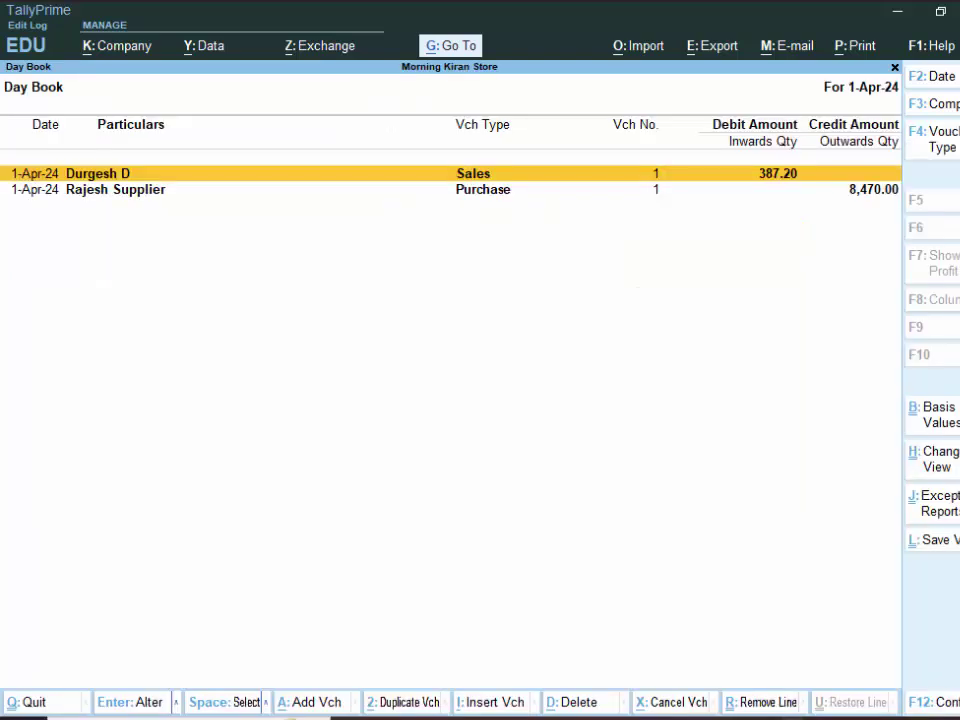
key(Return)
- Preview the sales voucher's tax invoice for printing, enlarge it to check the details, and return to the voucher
key(alt+p)
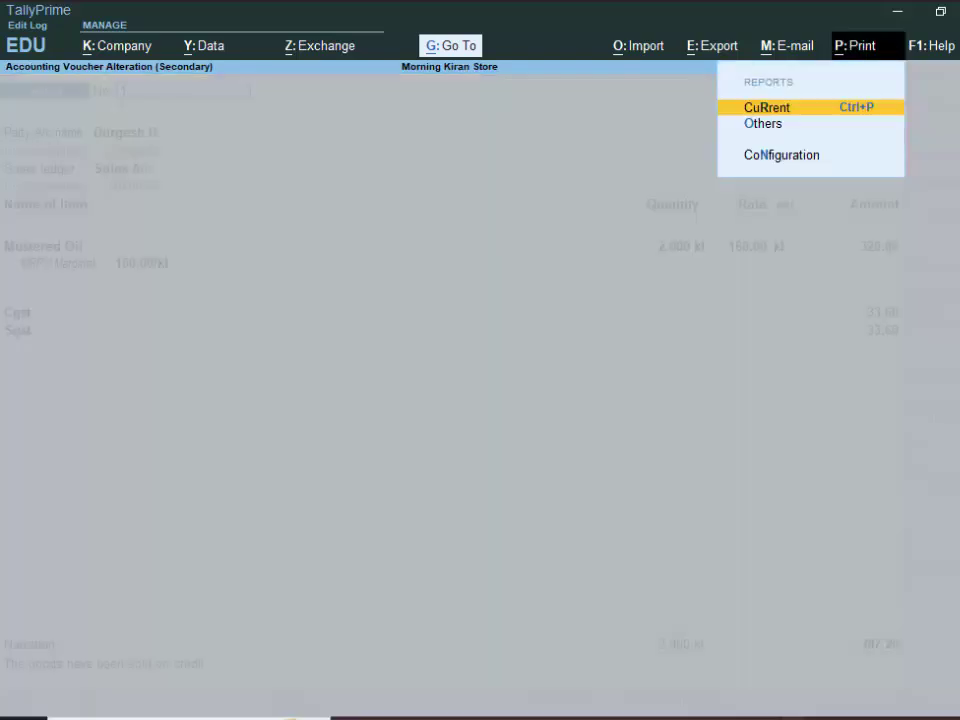
key(Return)
key(i)
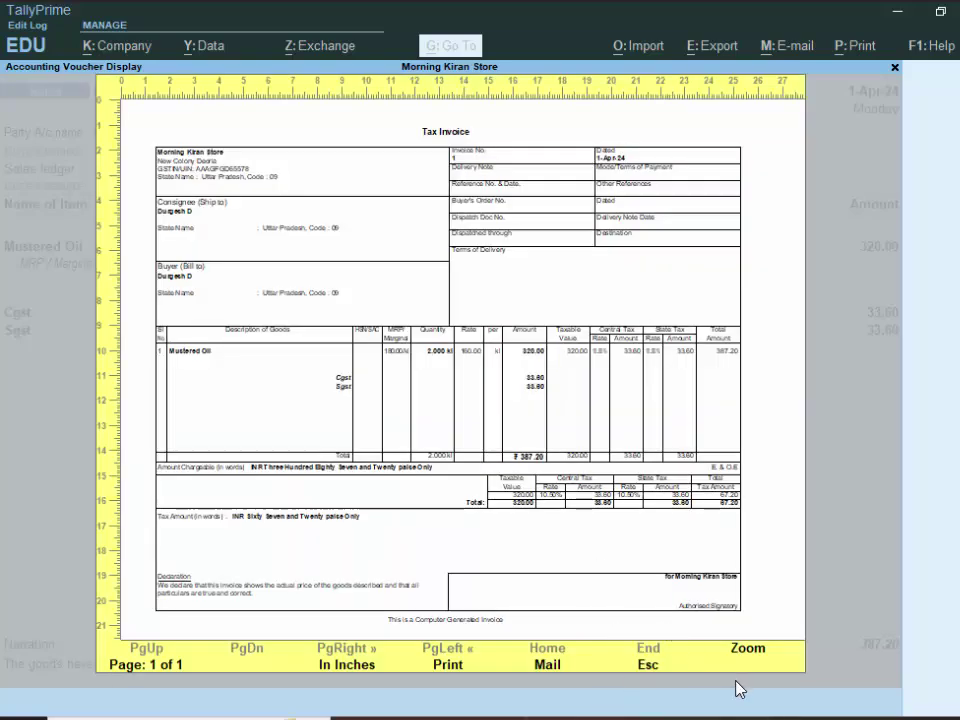
click(752, 652)
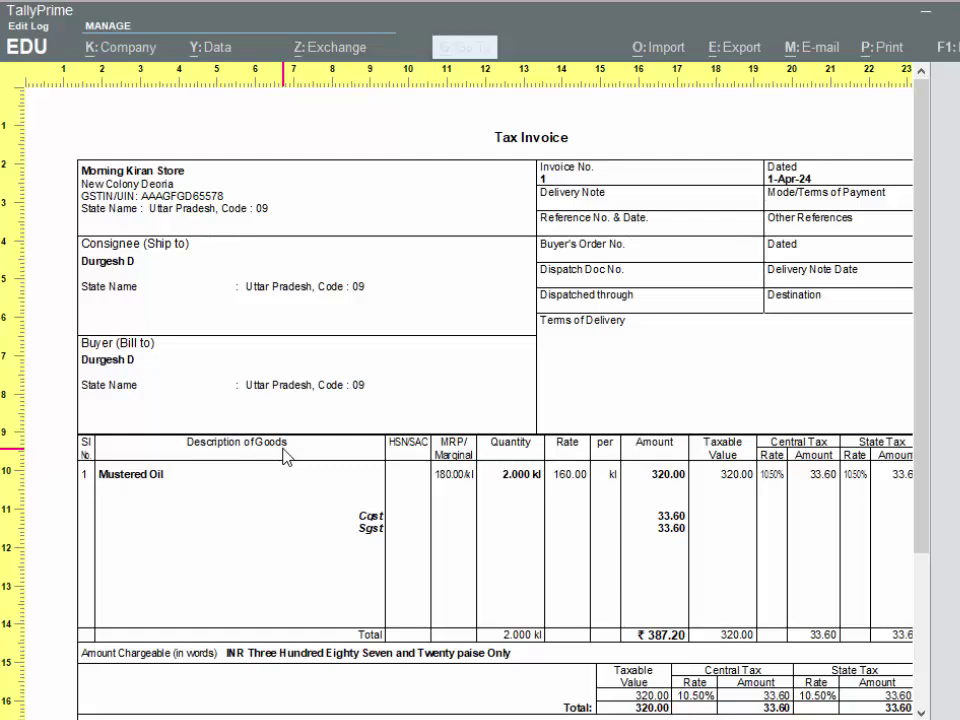
key(Escape)
key(Escape)
key(Escape)
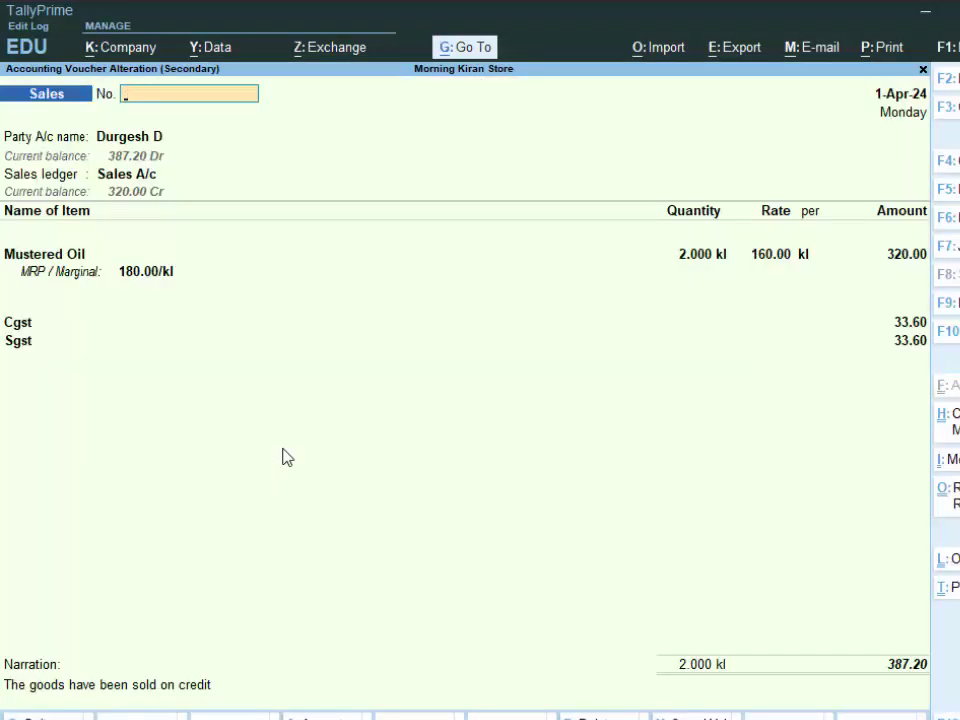
- Leave the saved sales voucher and the Day Book, and start a new payment voucher
key(Escape)
key(Escape)
key(Escape)
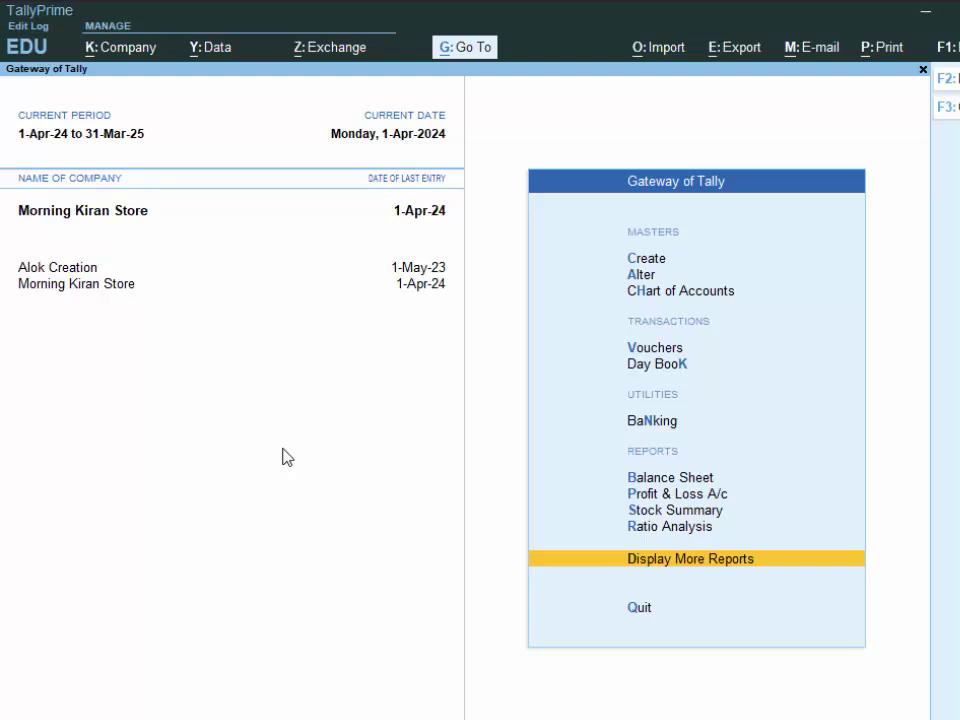
key(v)
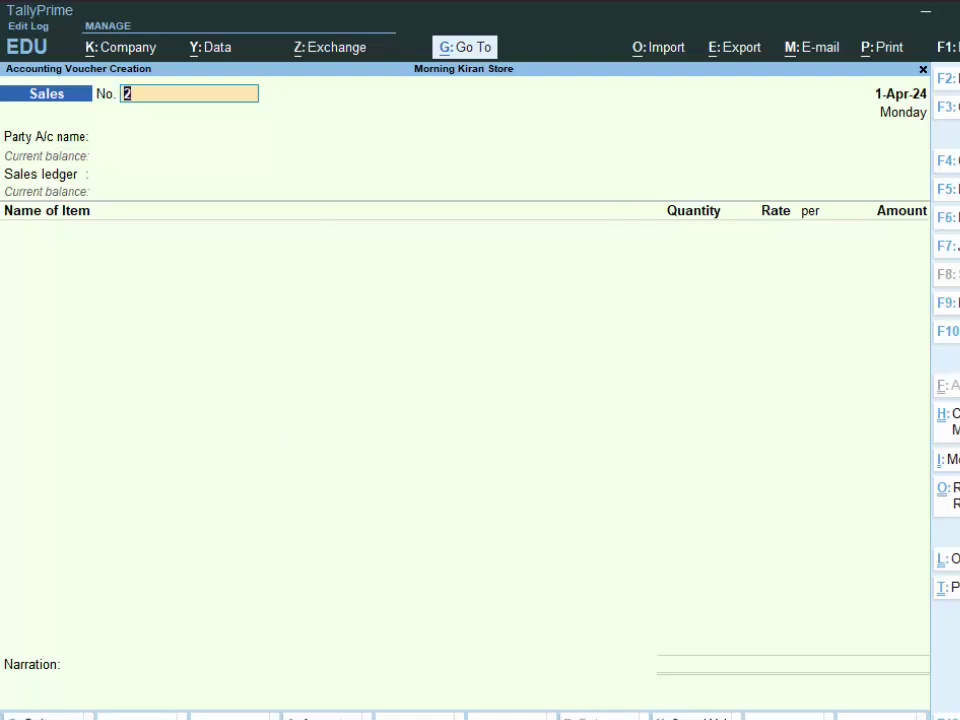
key(F5)
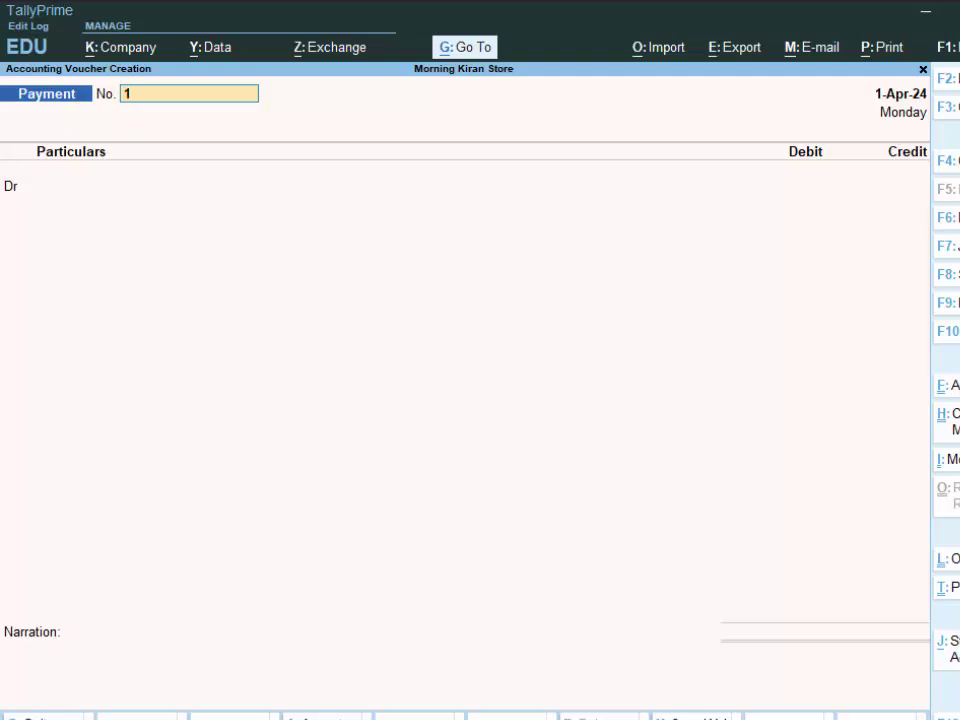
key(Return)
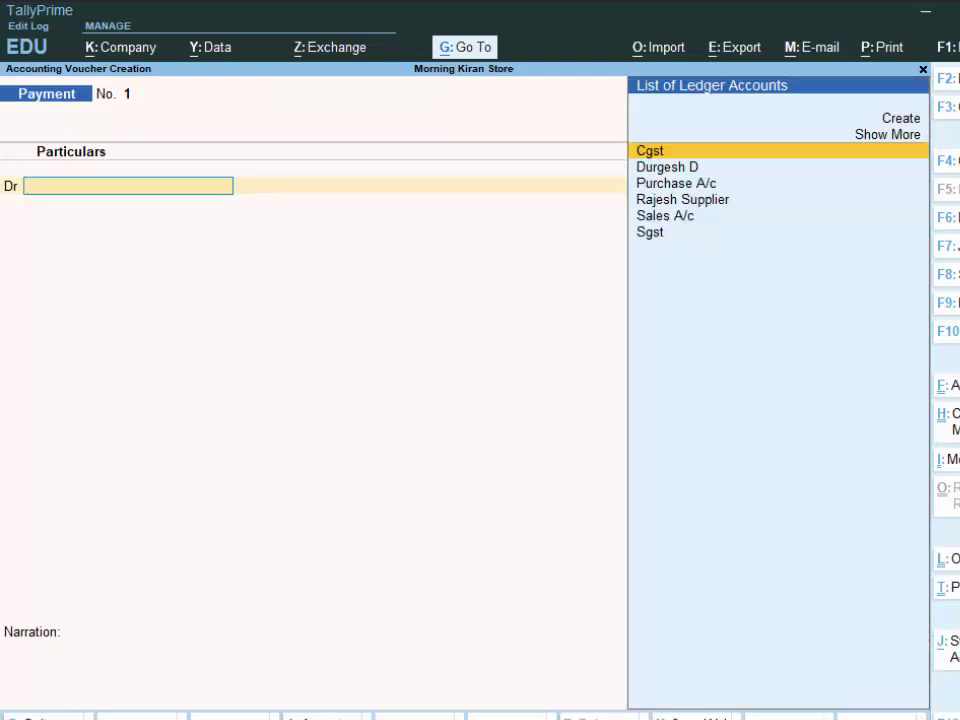
- Debit the supplier's ledger with 8000 in the payment voucher
key(Down)
key(Down)
key(Down)
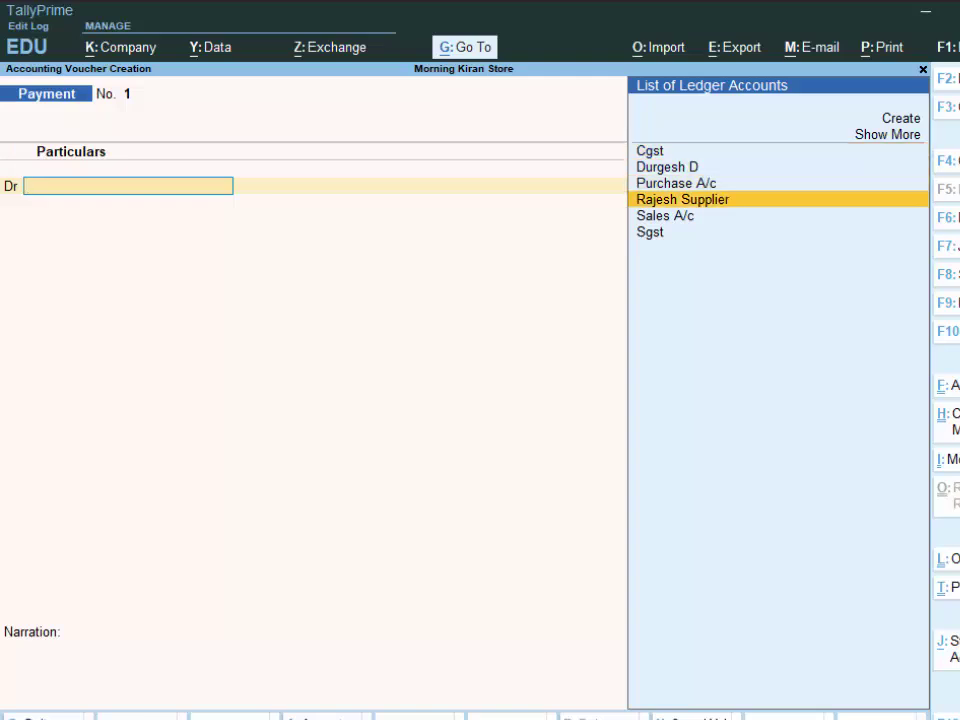
key(Return)
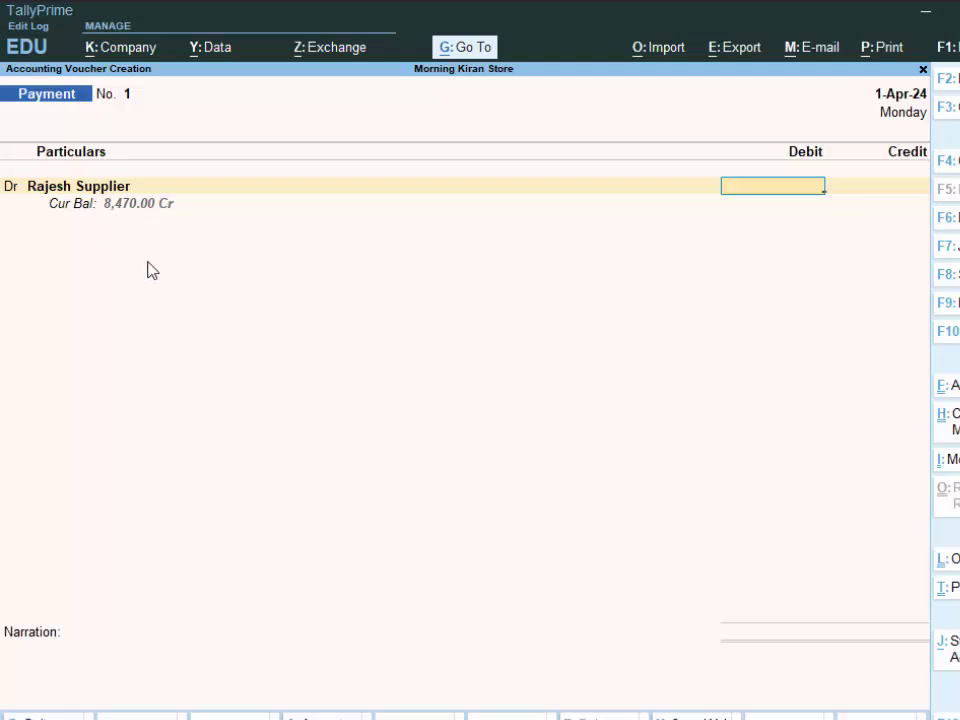
text(8000)
key(Return)
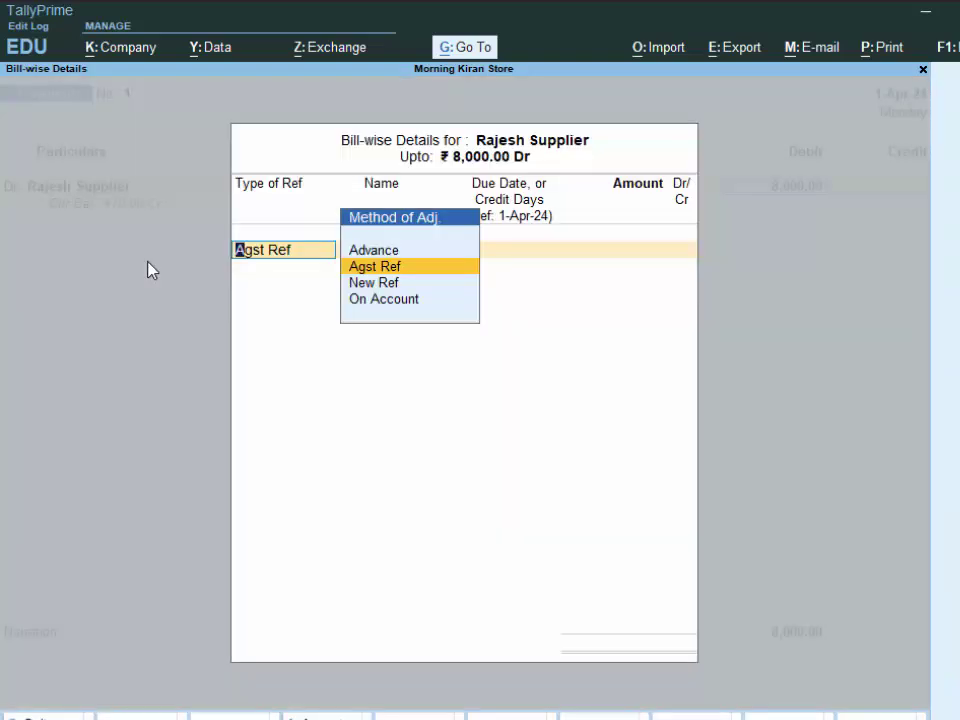
- Allocate the full payment amount against the supplier's existing bill reference 5657
key(Return)
text(5657)
key(Return)
key(Return)
key(Return)
key(Return)
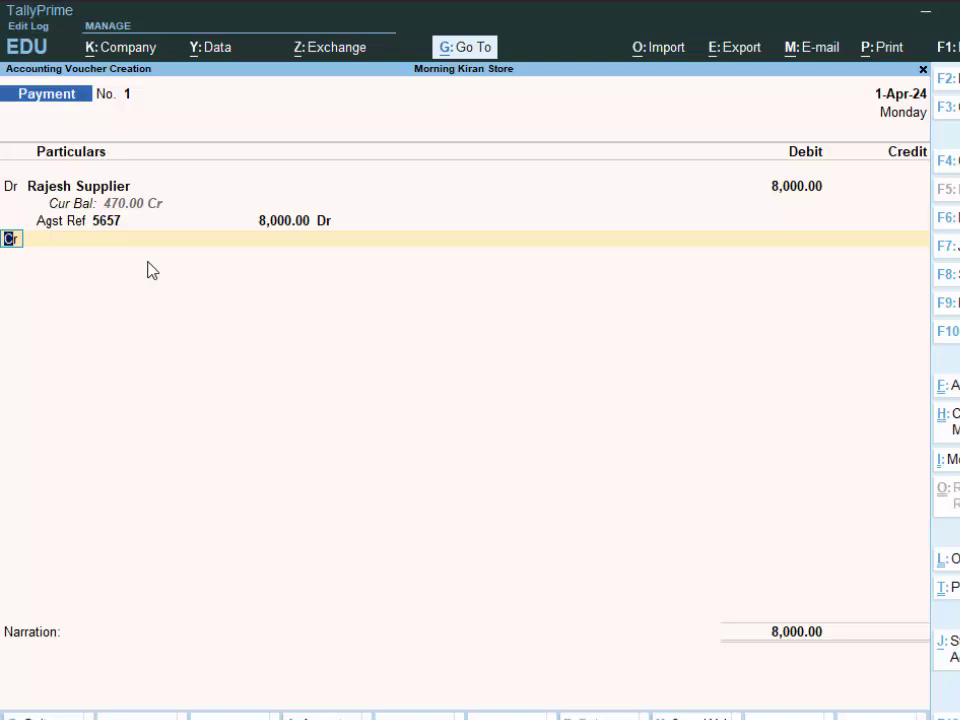
- Credit the 8,000 payment to Cash and save the payment voucher without a narration
key(Return)
key(Down)
key(Return)
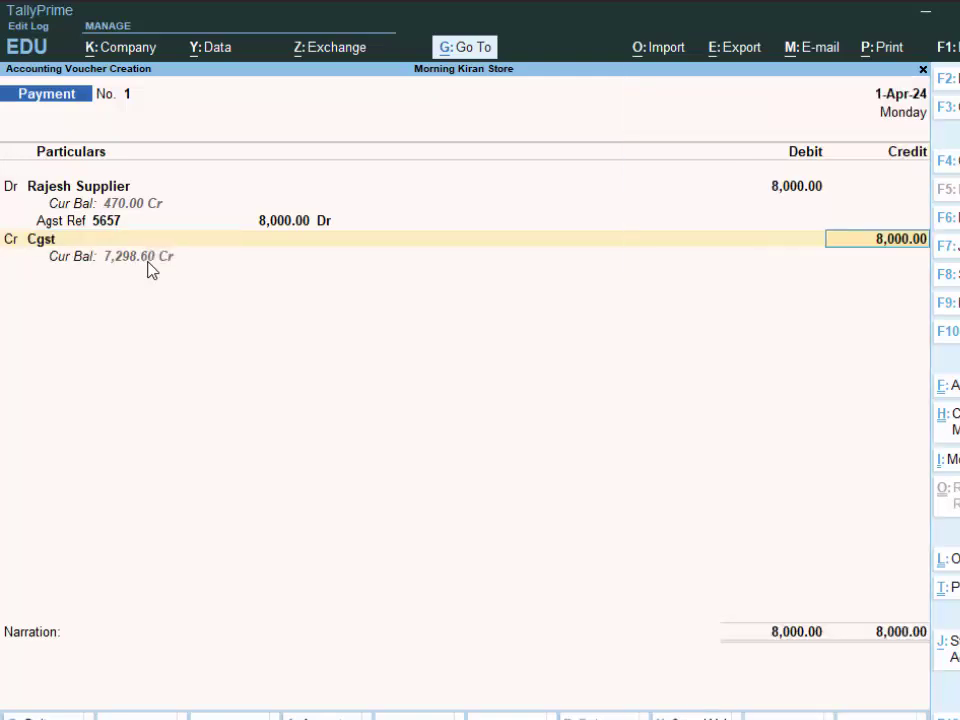
key(BackSpace)
key(Up)
key(Return)
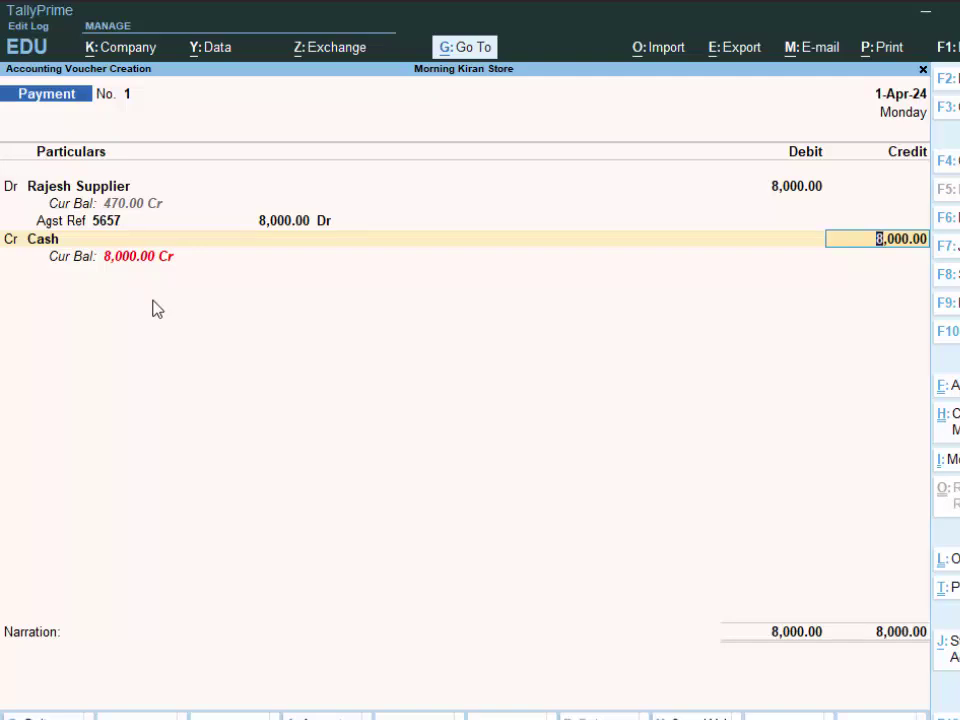
key(Return)
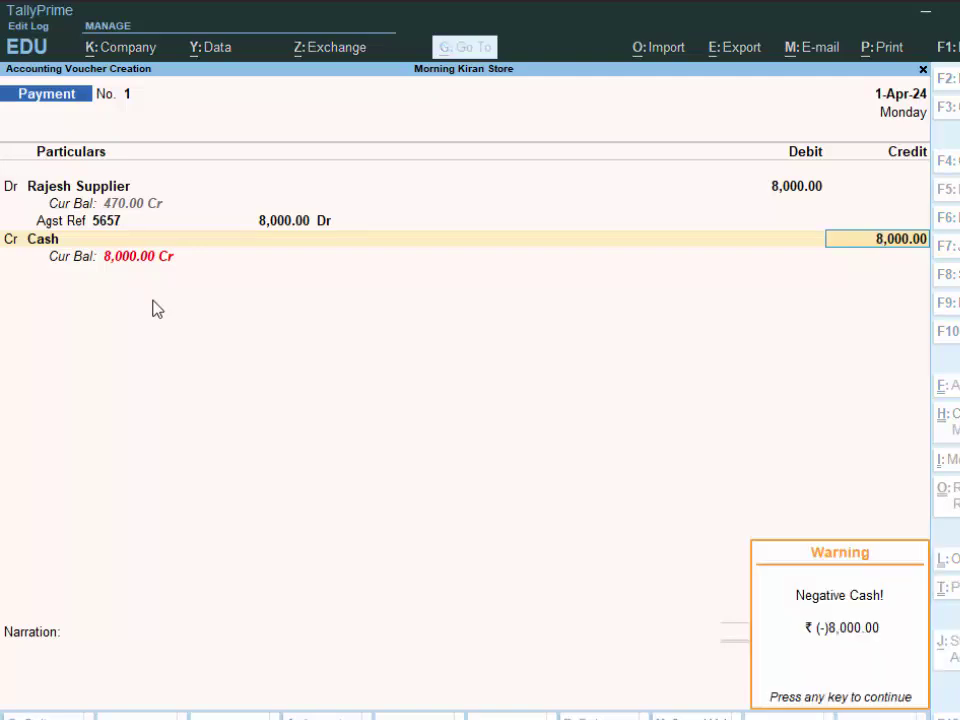
key(Return)
key(Return)
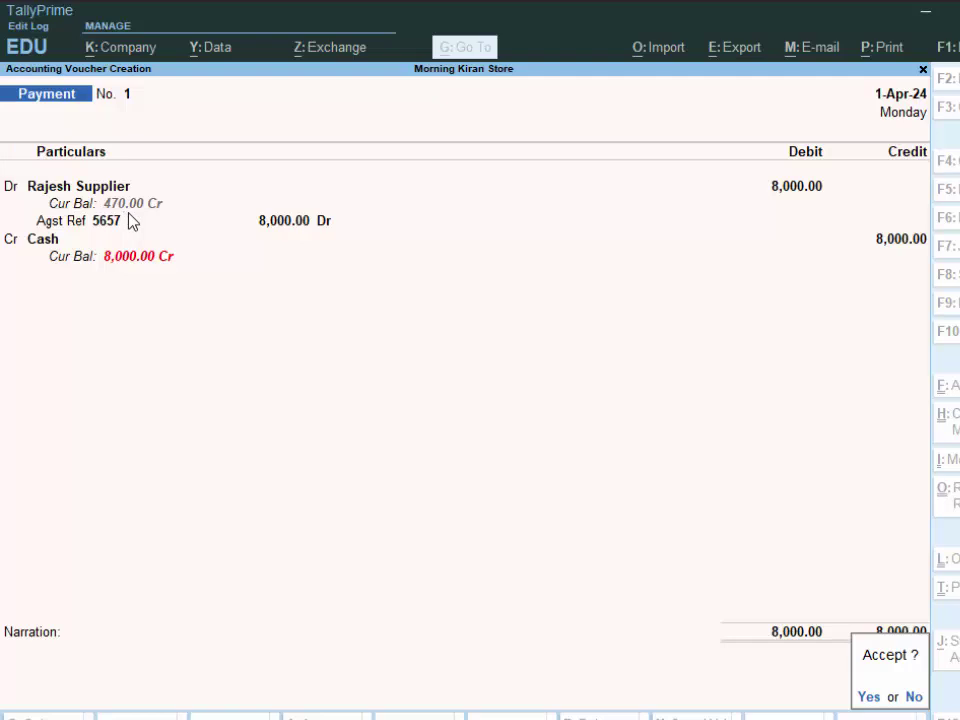
key(Return)
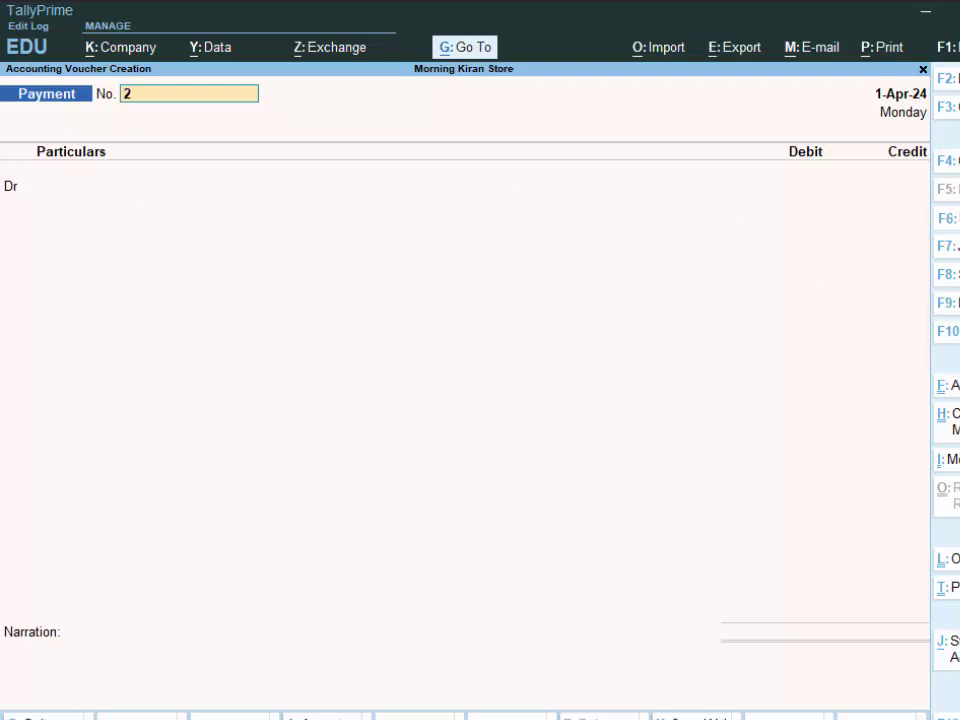
- Start a receipt voucher and credit the customer's ledger with 387
key(F6)
key(Return)
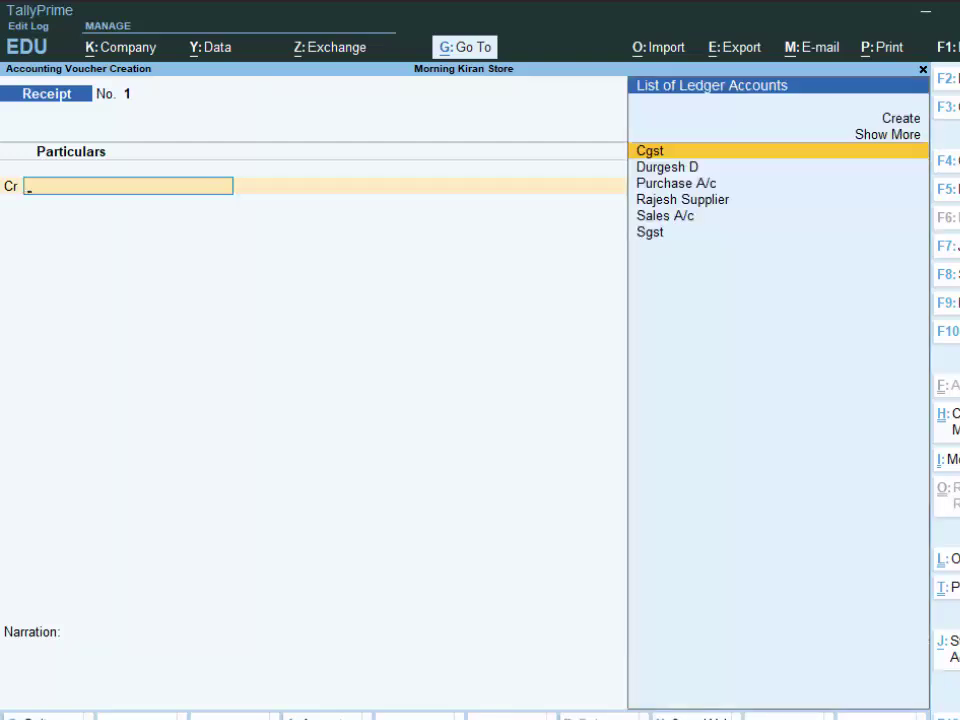
key(Down)
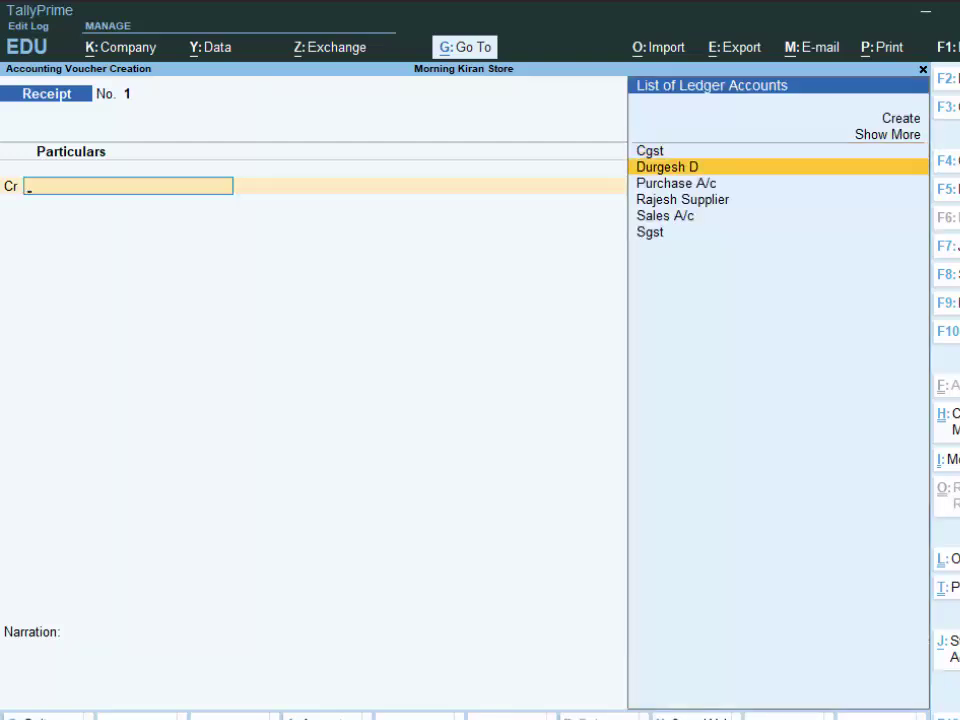
key(Return)
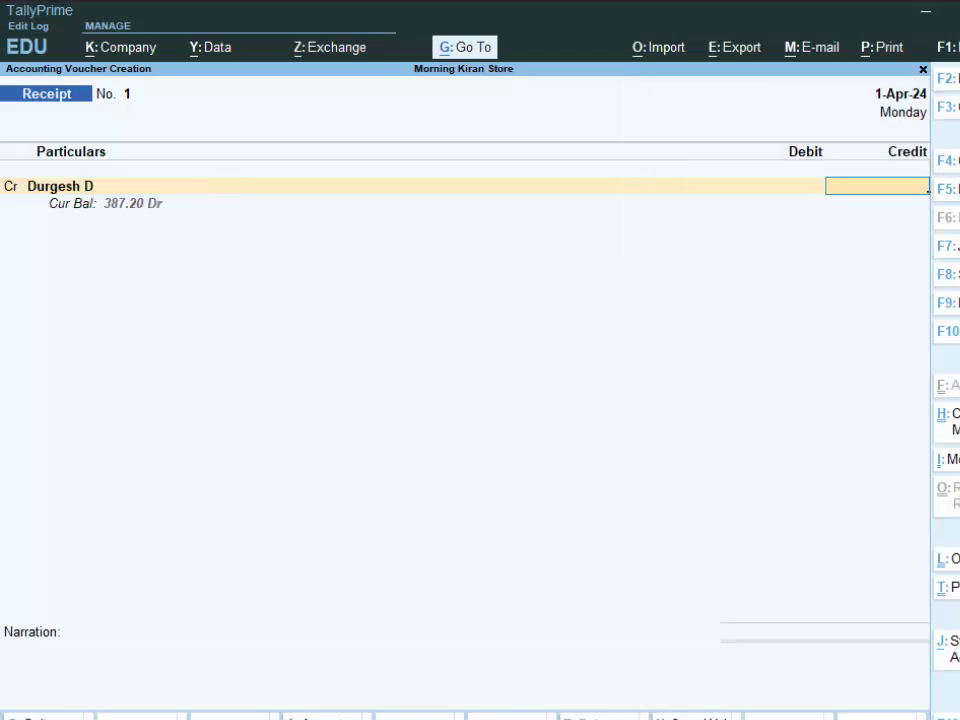
text(387)
key(Return)
- Allocate the full receipt amount against the customer's existing bill reference 1
key(Return)
key(Return)
key(Return)
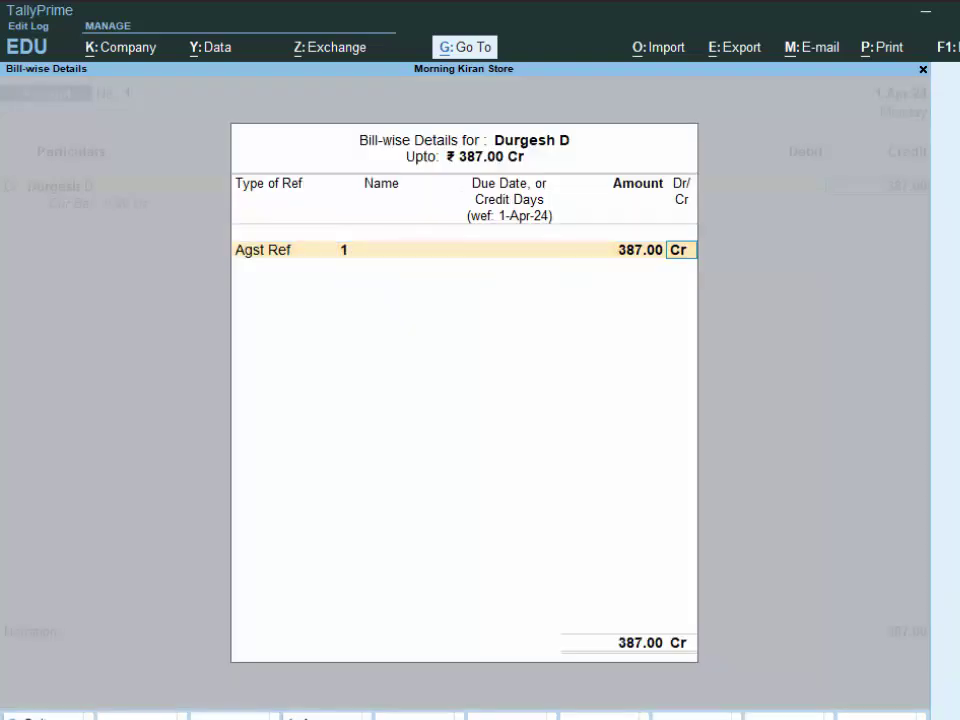
key(Return)
key(Return)
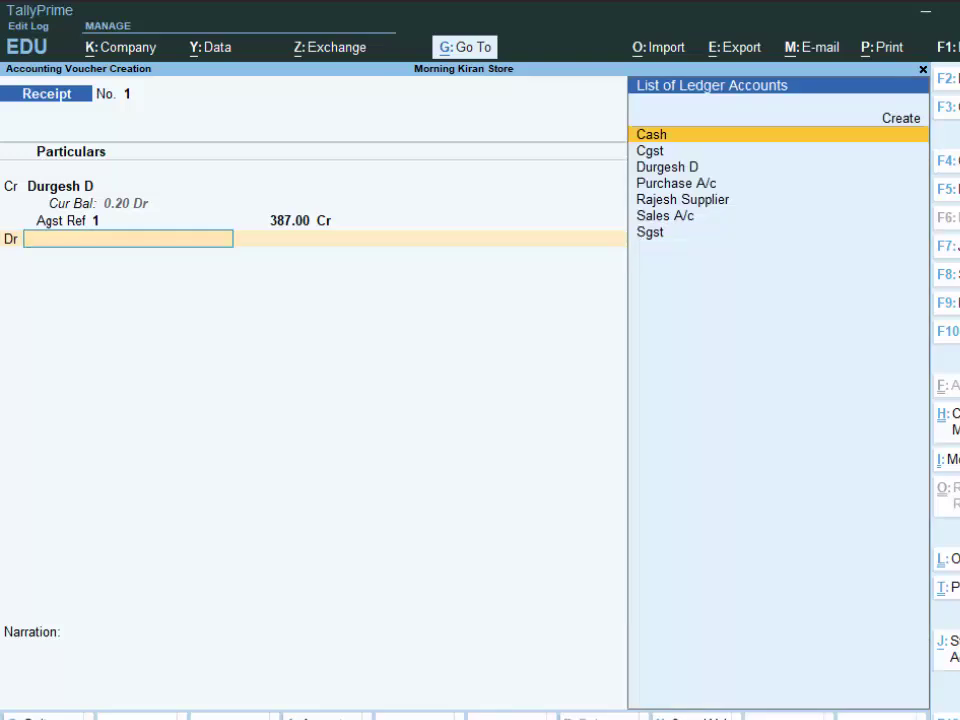
- Debit the 387 receipt to Cash and save the receipt voucher without a narration
key(Return)
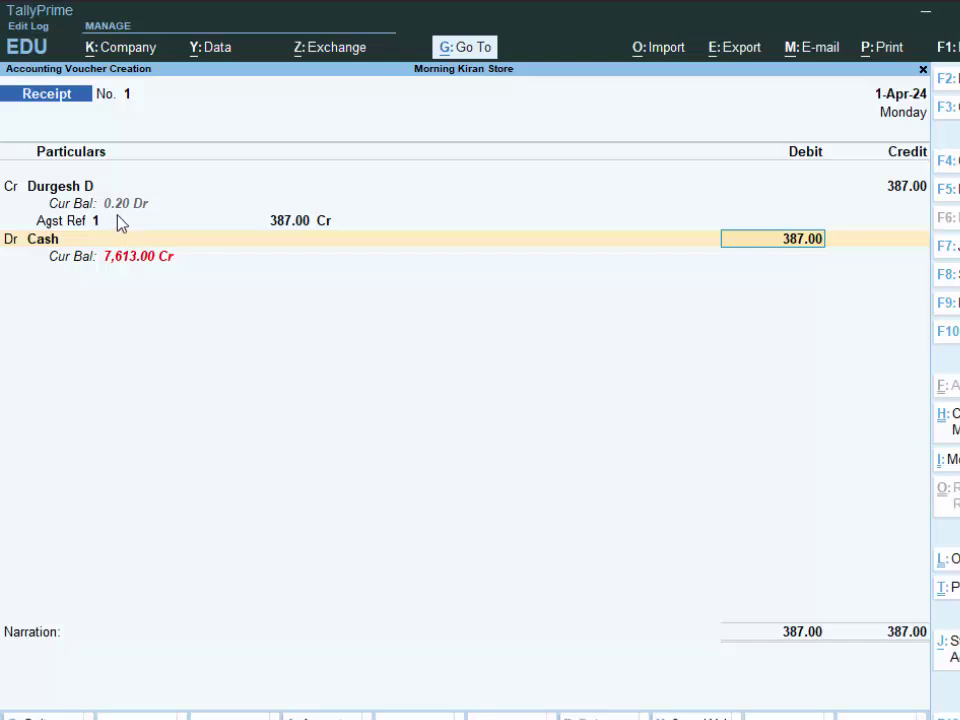
key(Return)
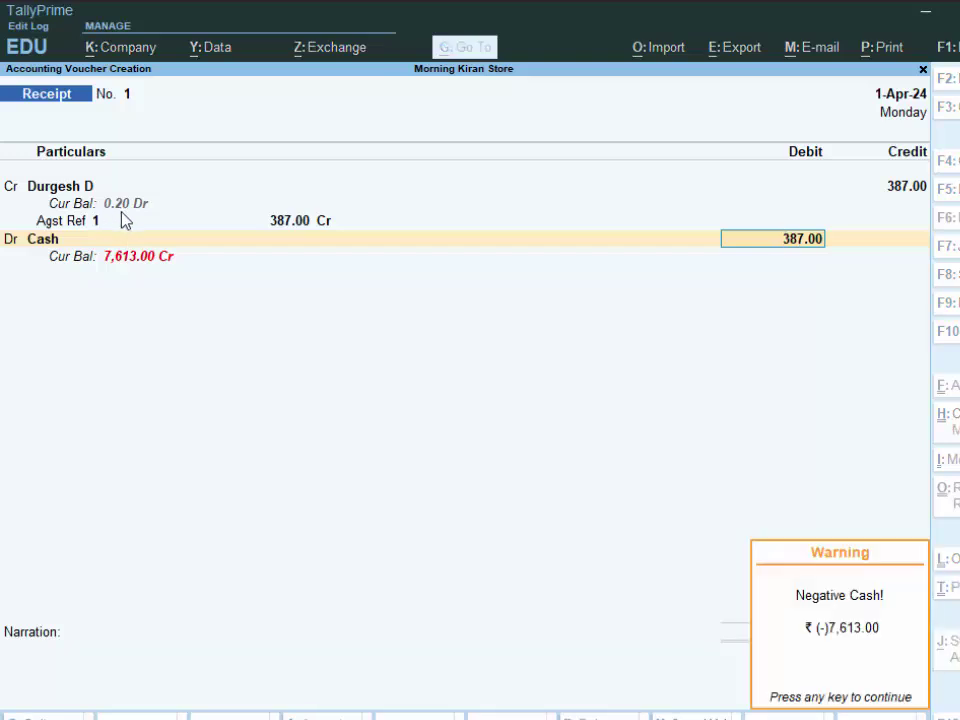
key(Return)
key(Return)
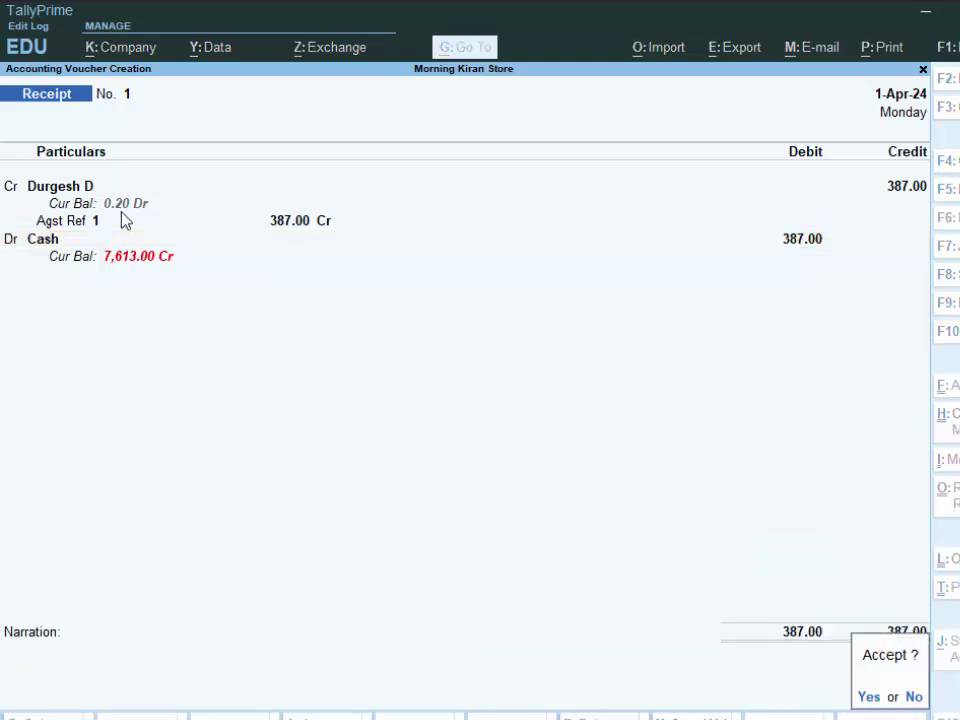
key(Return)
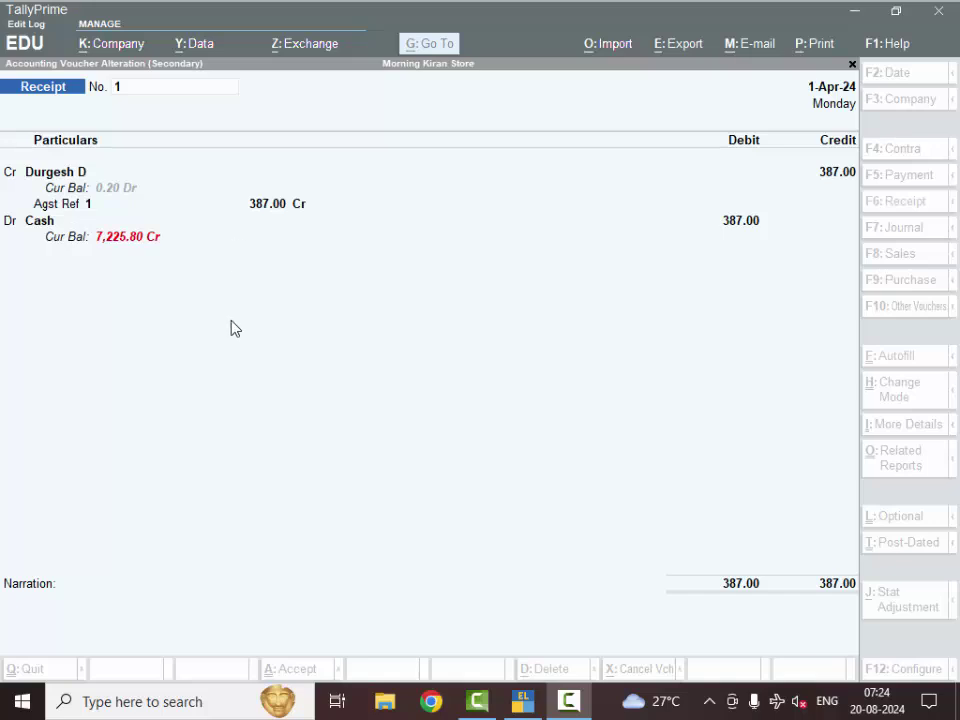
- Leave the saved receipt voucher and the Day Book, and start a new purchase voucher
key(Return)
key(Escape)
key(Return)
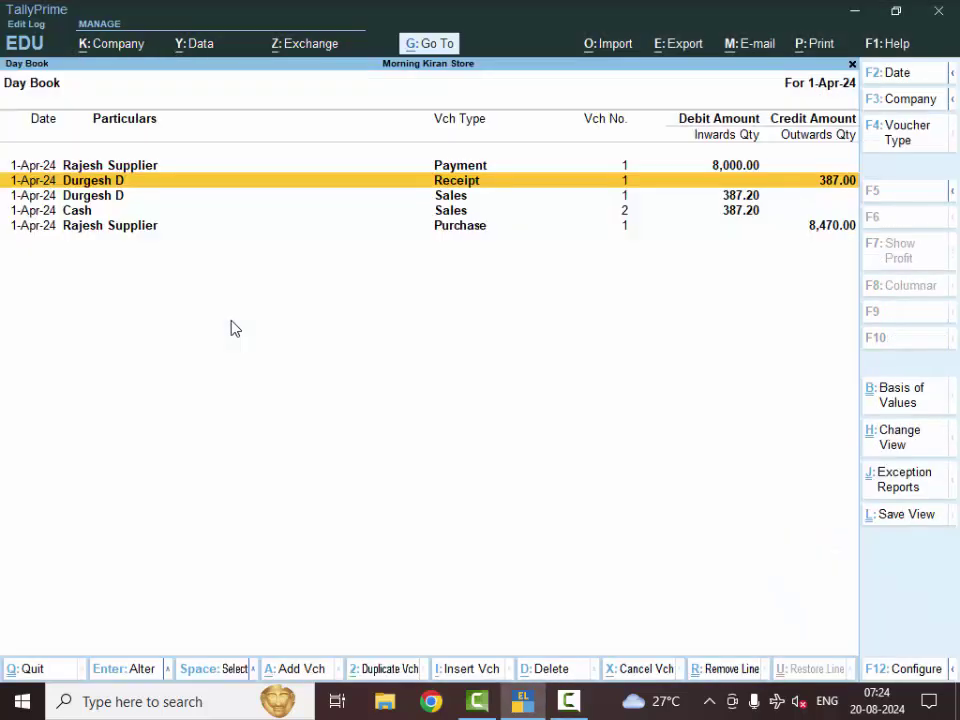
key(Escape)
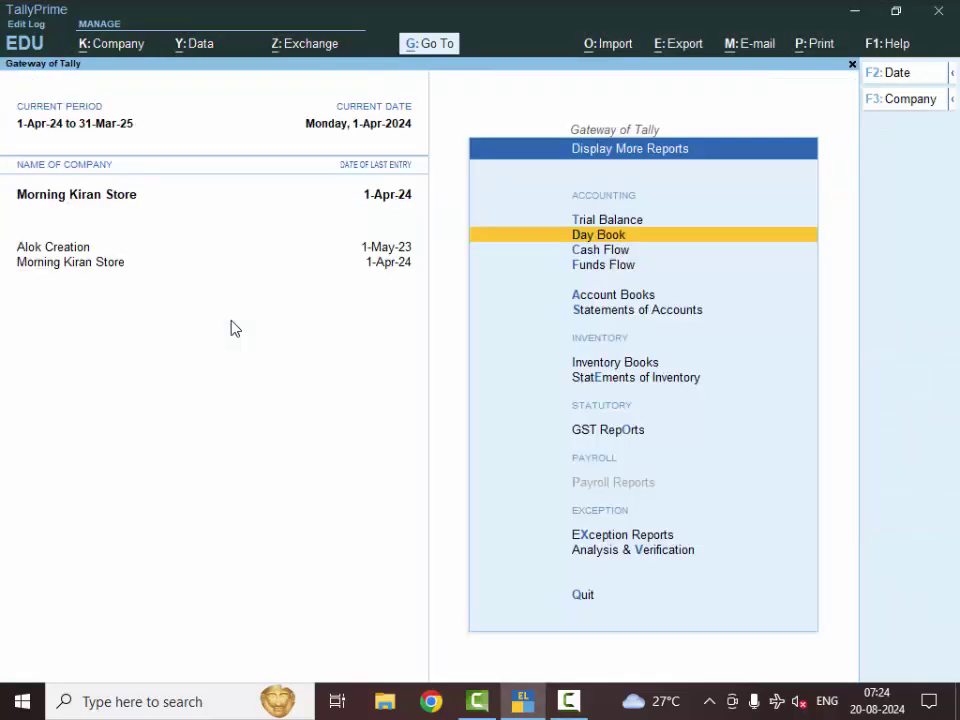
key(Escape)
key(v)
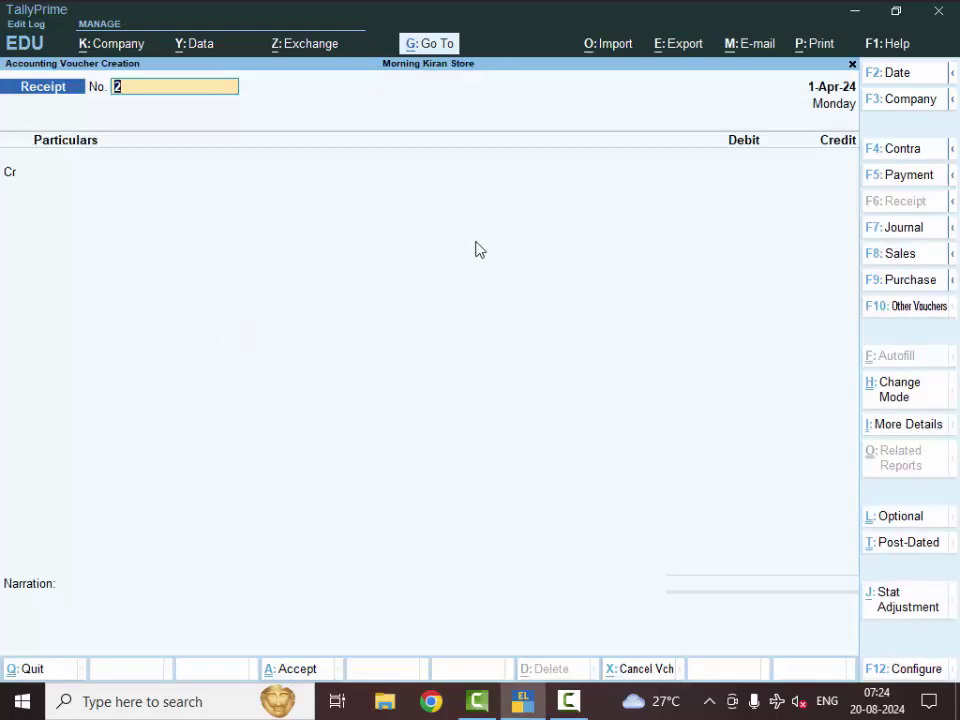
click(915, 288)
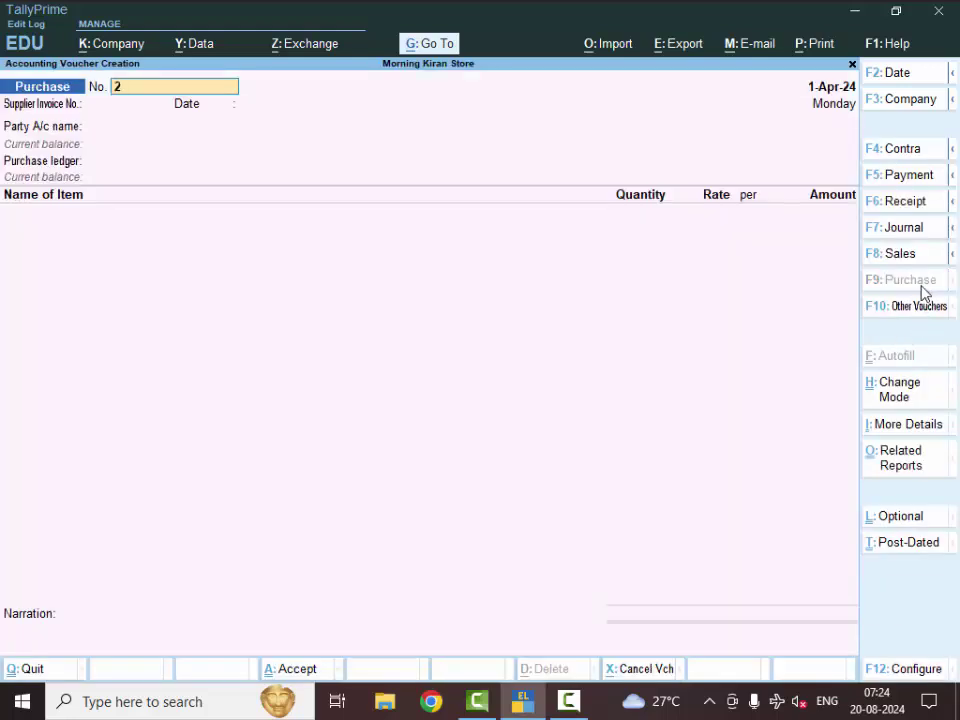
- Enter supplier invoice number 567 dated 1-Apr-24 in the purchase voucher
key(Return)
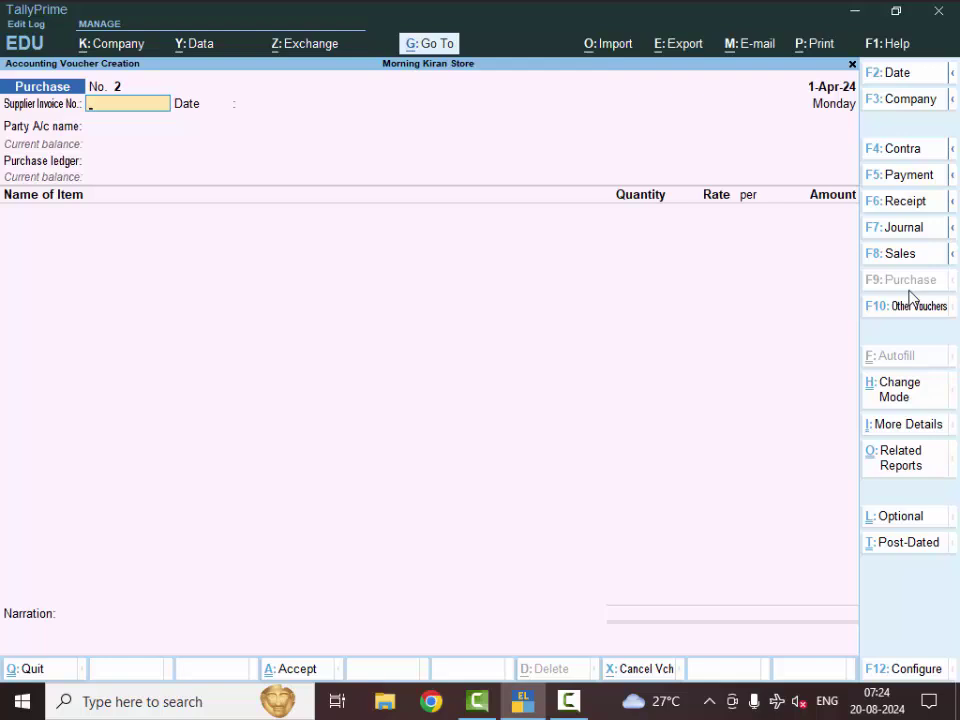
text(567)
key(Return)
text(1-Apr-24)
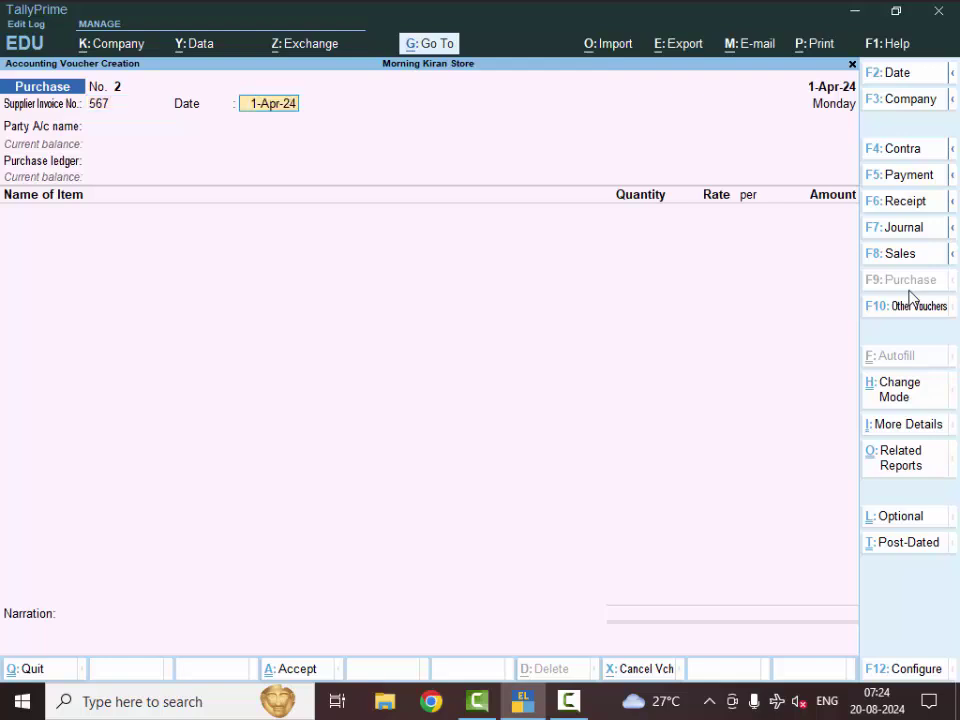
key(Return)
- Choose Cash as the party account and pass through the receipt details without filling them in
key(Return)
key(Return)
key(Return)
key(Return)
key(Return)
key(Return)
key(Return)
key(Return)
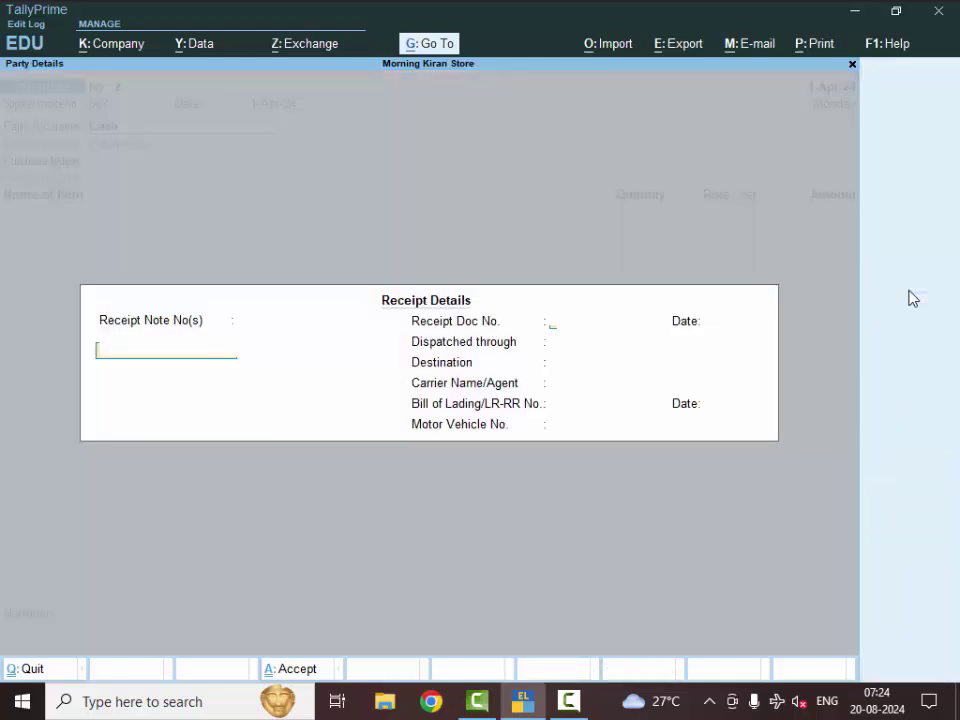
key(Return)
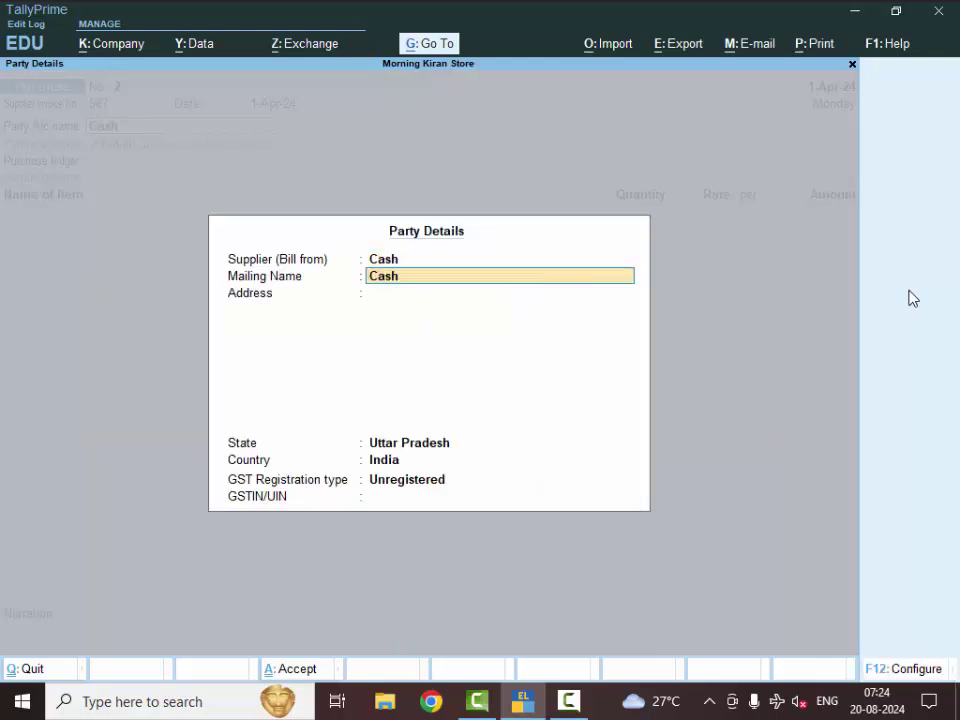
- Set the Cash party's GST registration type to Regular and choose Purchase A/c as the purchase ledger
key(BackSpace)
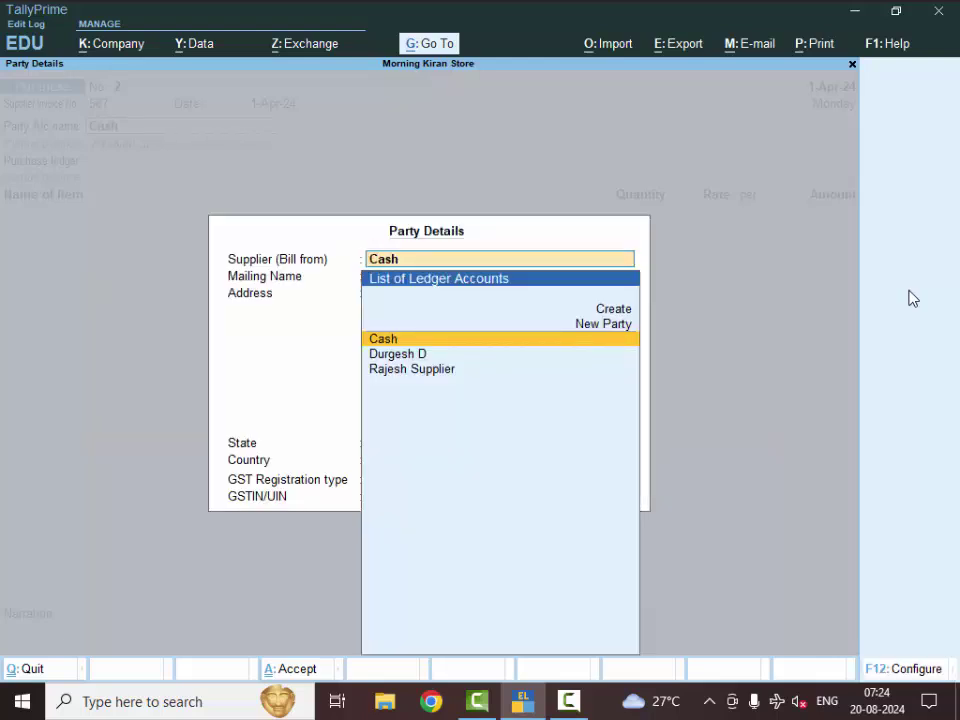
key(Return)
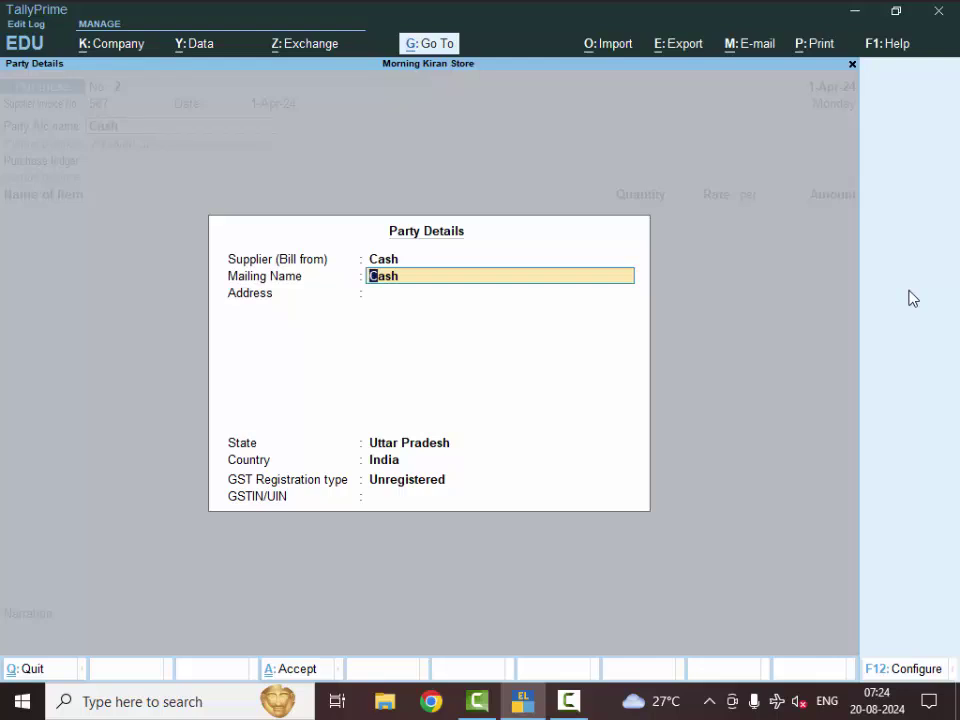
key(Return)
key(Return)
key(Return)
key(Up)
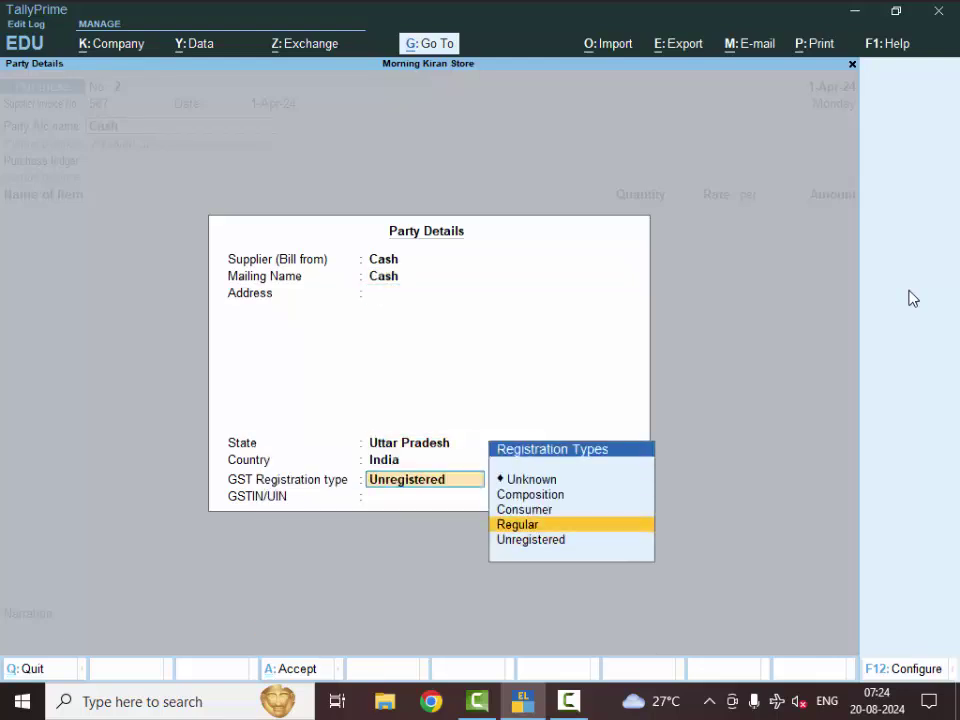
key(Return)
key(Return)
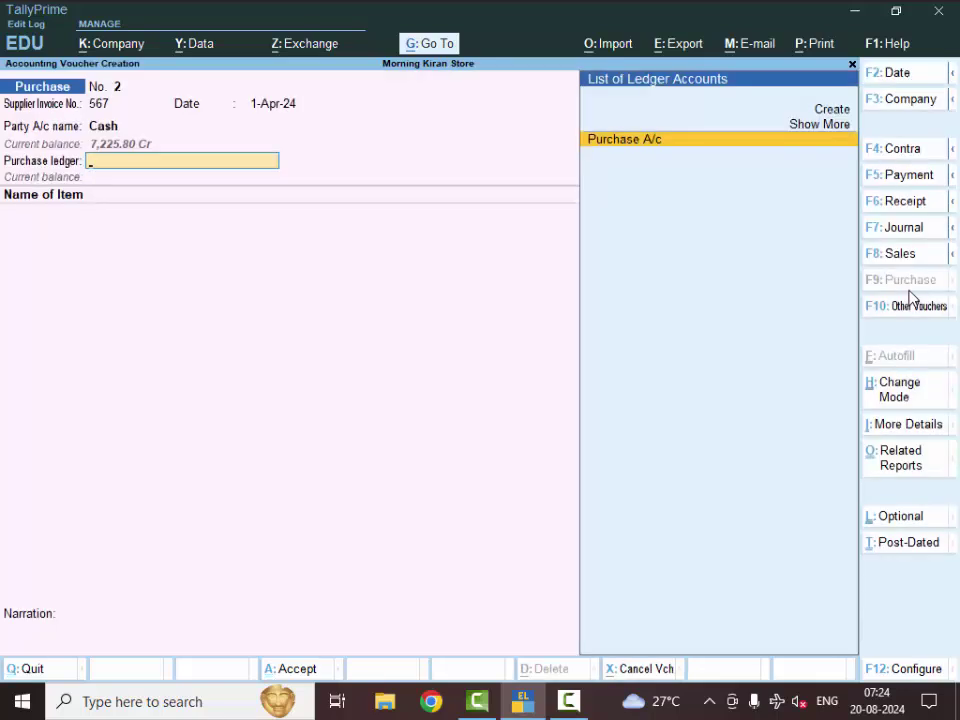
key(Return)
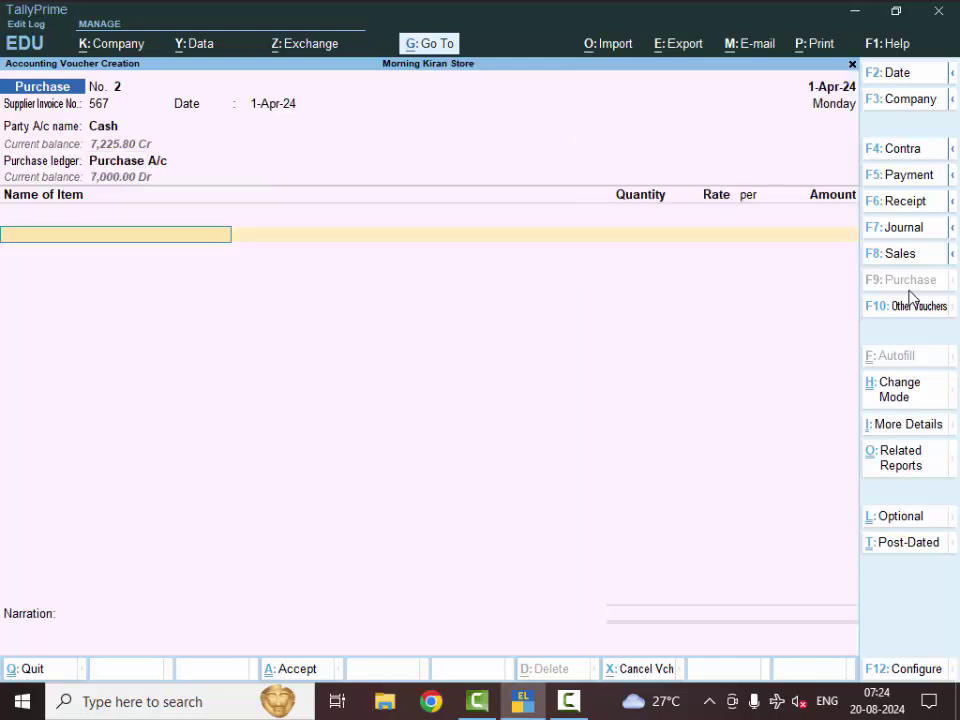
- Add the Mustered Oil stock item to the purchase voucher and set its MRP/Marginal rate to 180.00/kl
text(M)
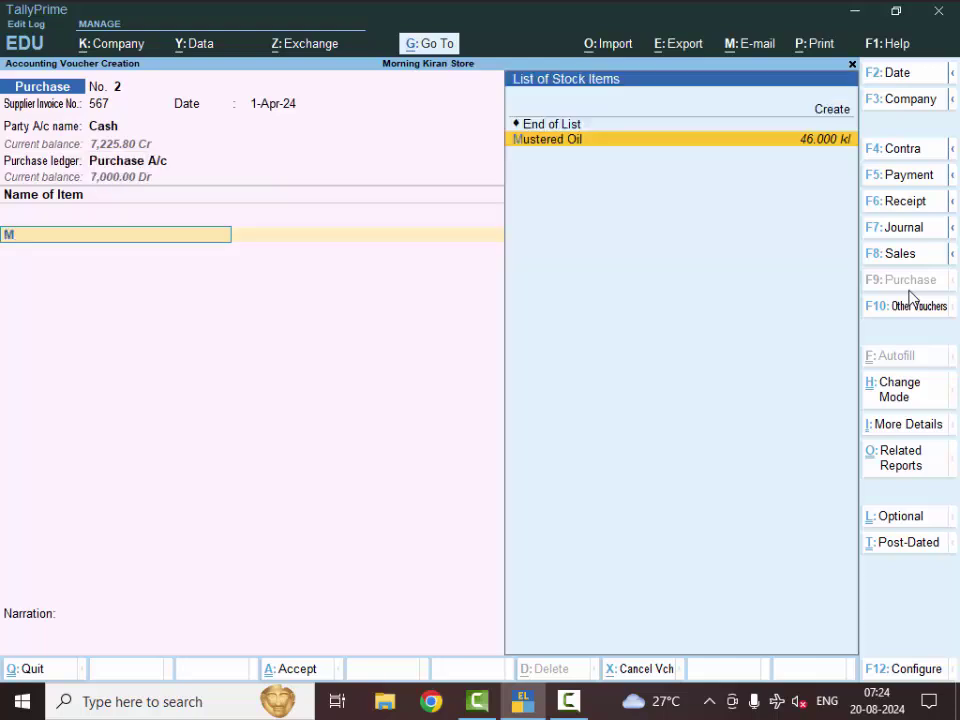
key(Return)
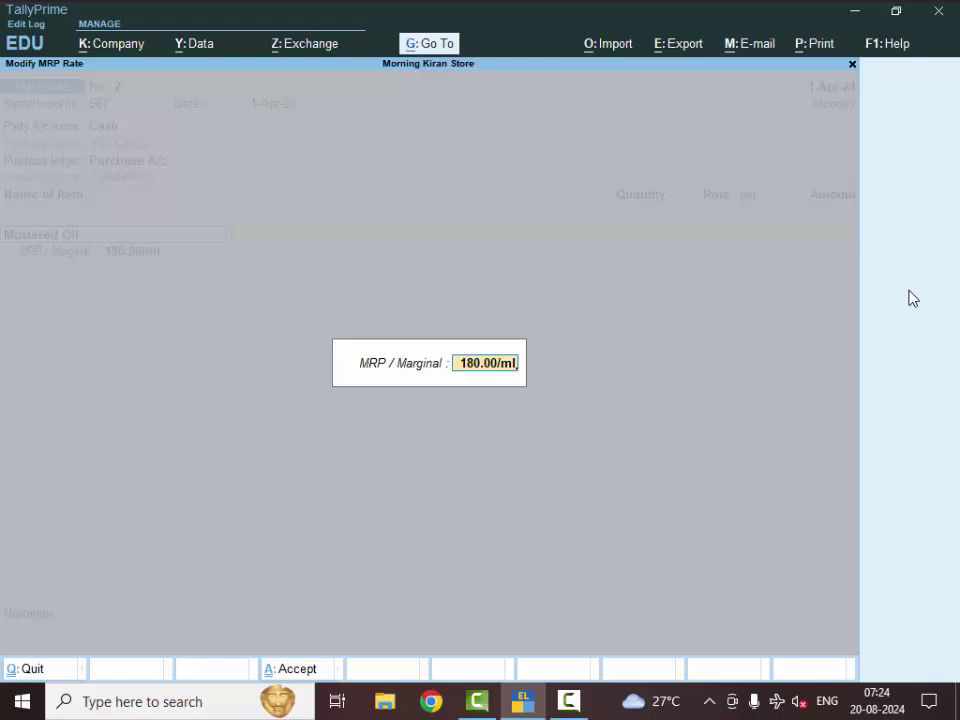
key(BackSpace)
key(BackSpace)
text(kl)
key(Return)
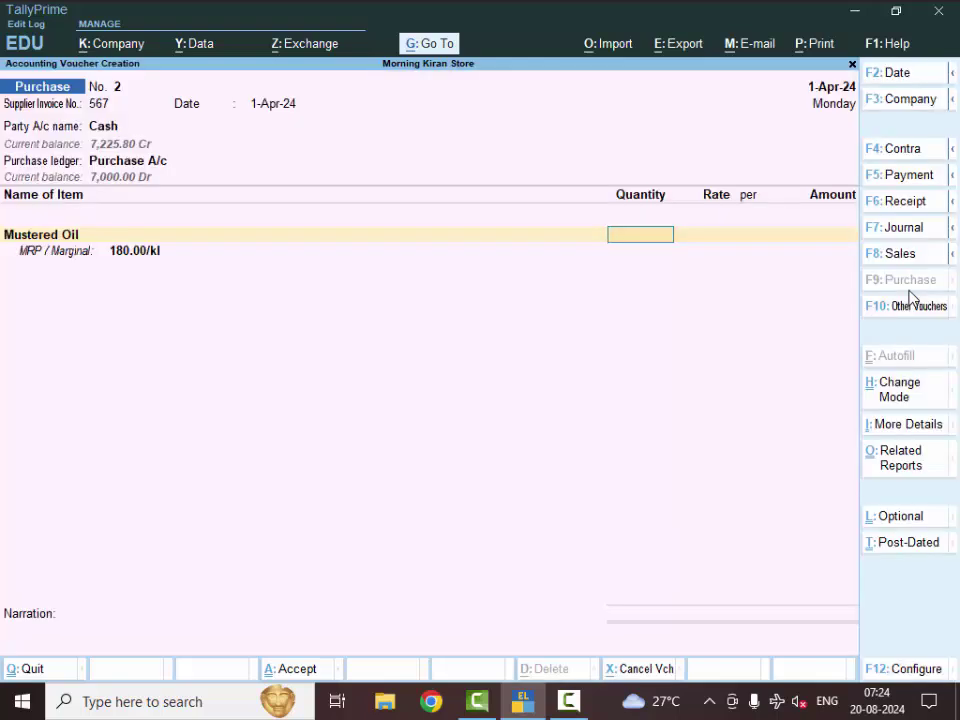
- Enter a quantity of 50 kl for Mustered Oil and accept the rate of 140.00 per kl
text(50)
key(Return)
key(Return)
key(Return)
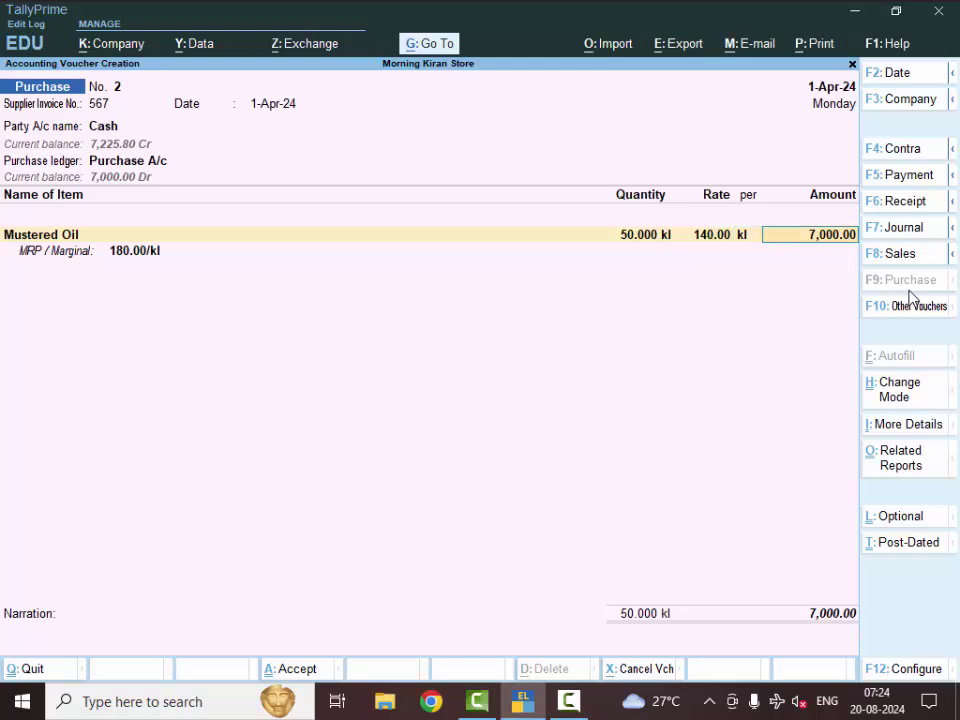
- Add the Cgst and Sgst tax ledgers below the item, accepting their calculated amounts
text(C)
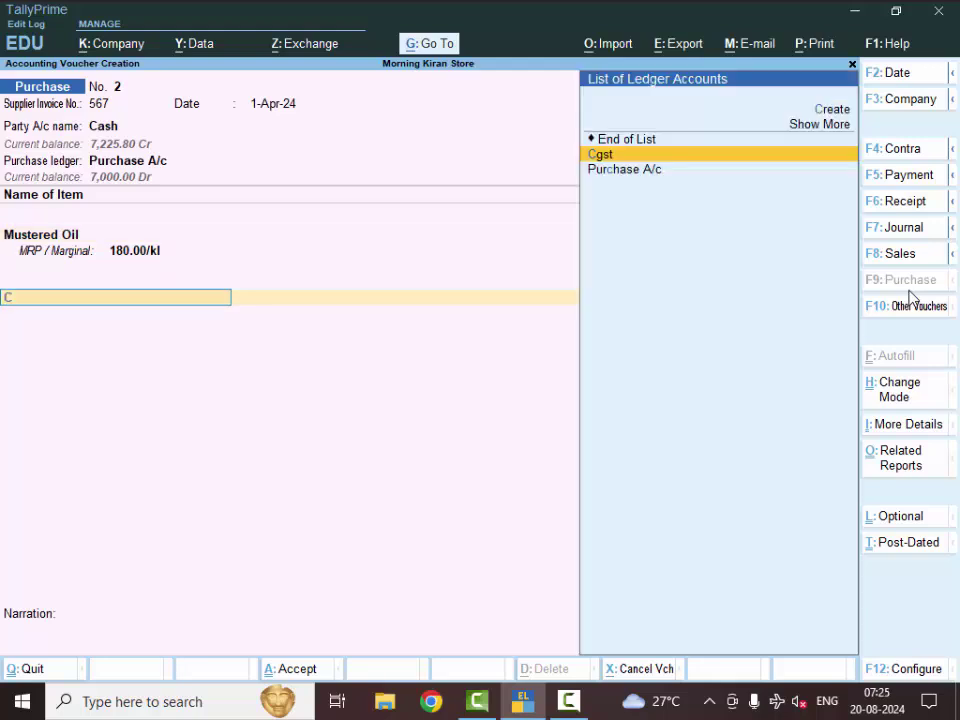
key(Return)
key(Return)
text(S)
key(Return)
key(Return)
key(Return)
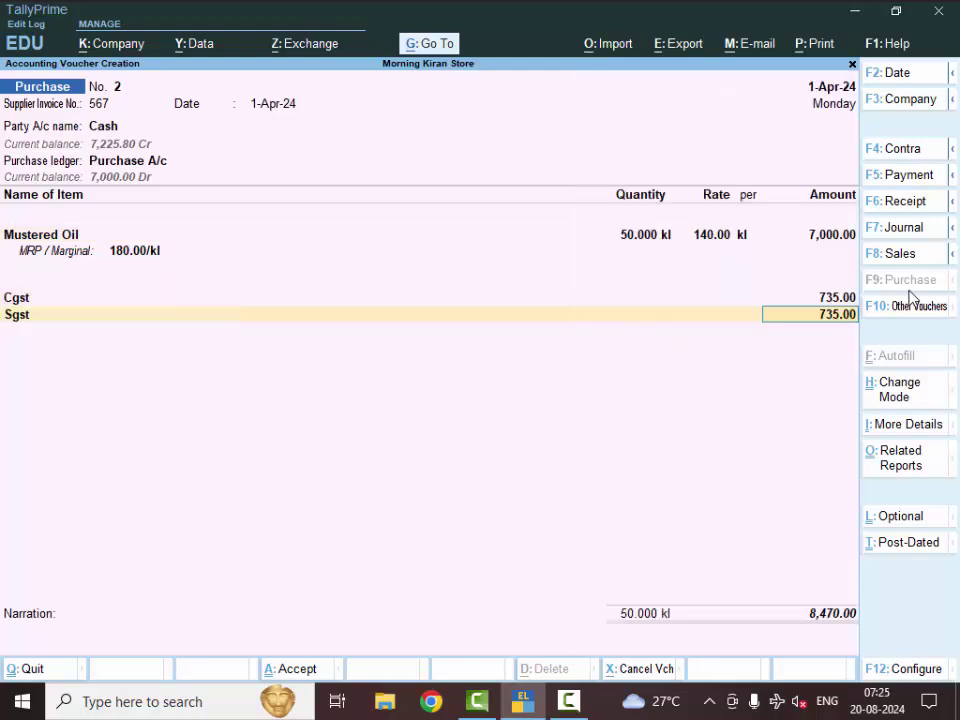
- Leave the narration empty and save the cash purchase voucher
key(Return)
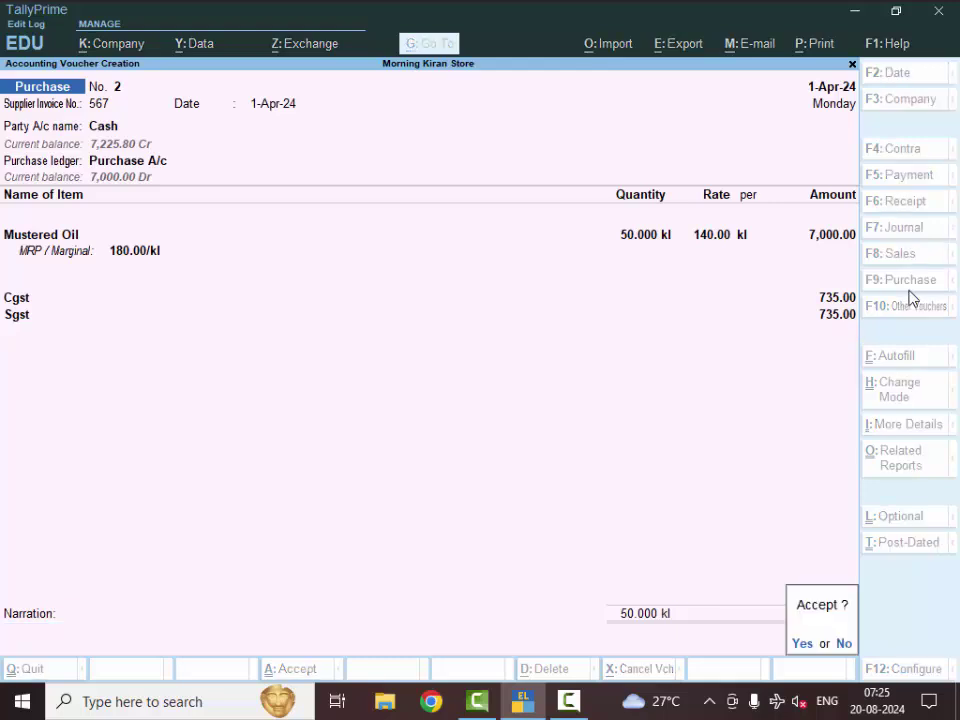
key(n)
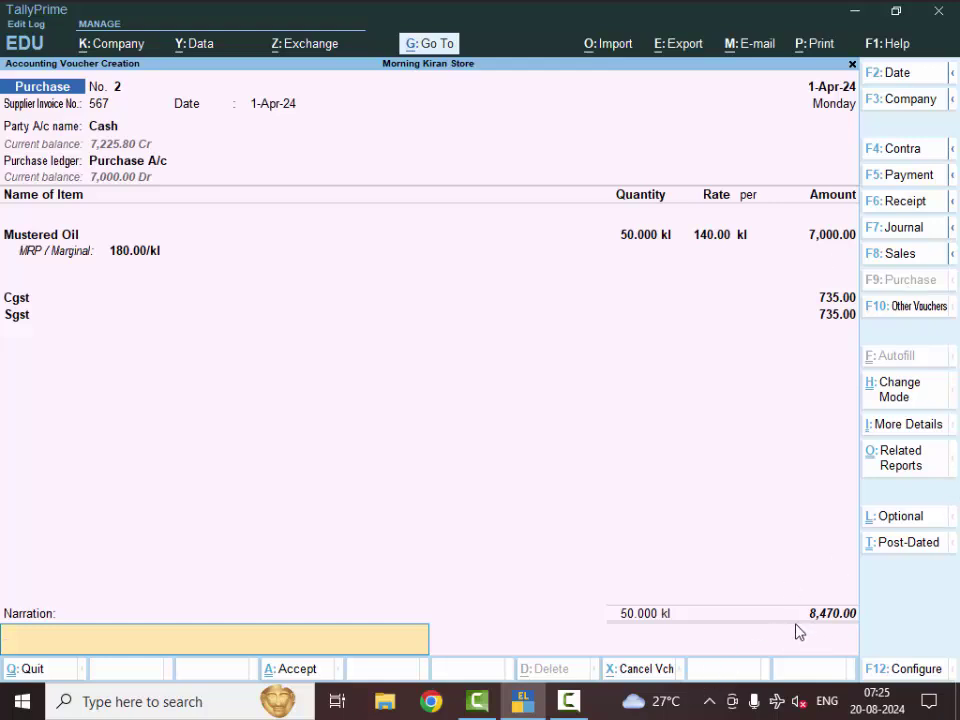
key(Return)
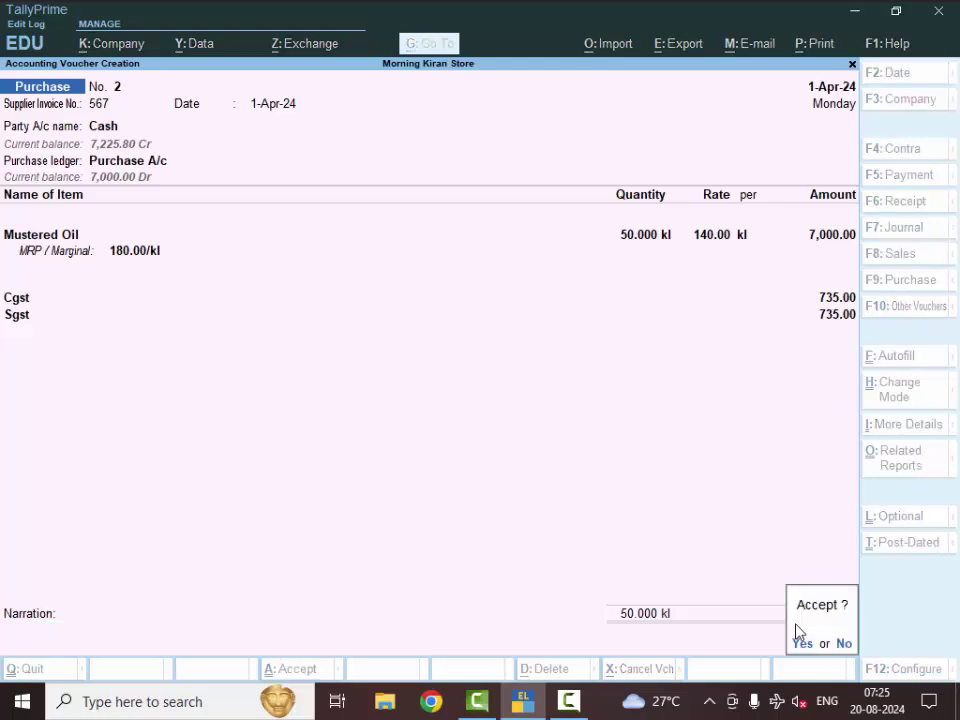
key(y)
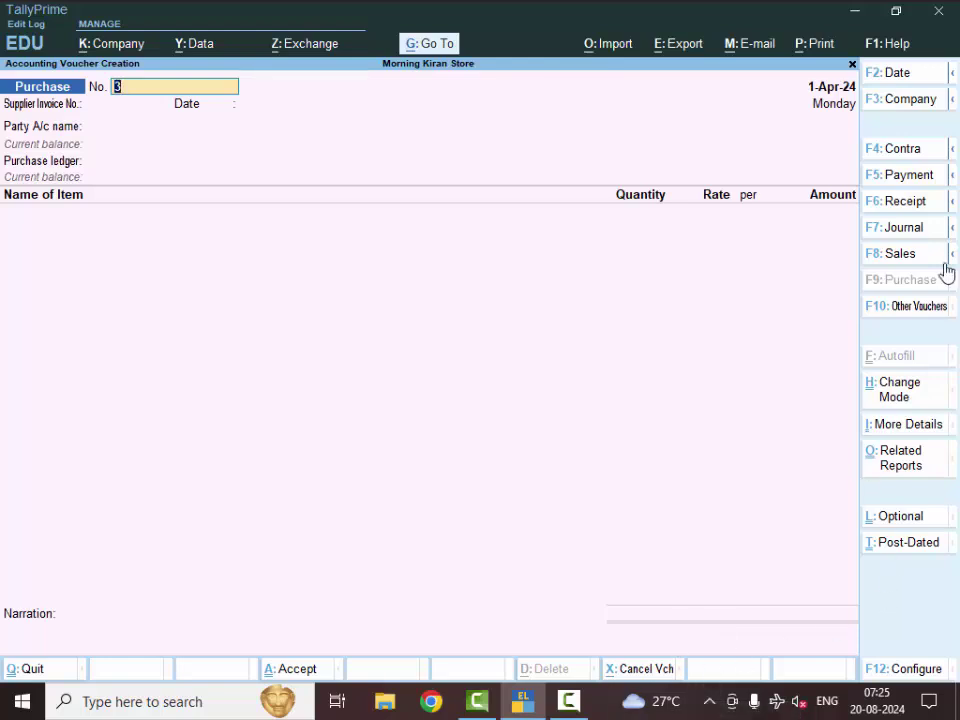
- Start a new sales voucher and open the party account selection
click(903, 259)
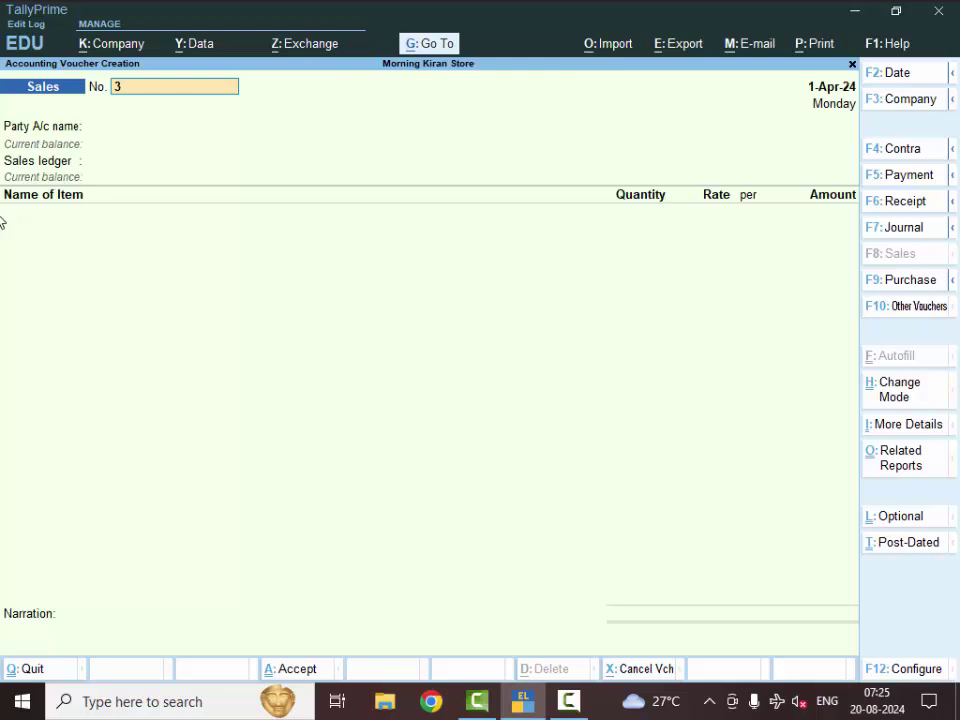
click(106, 130)
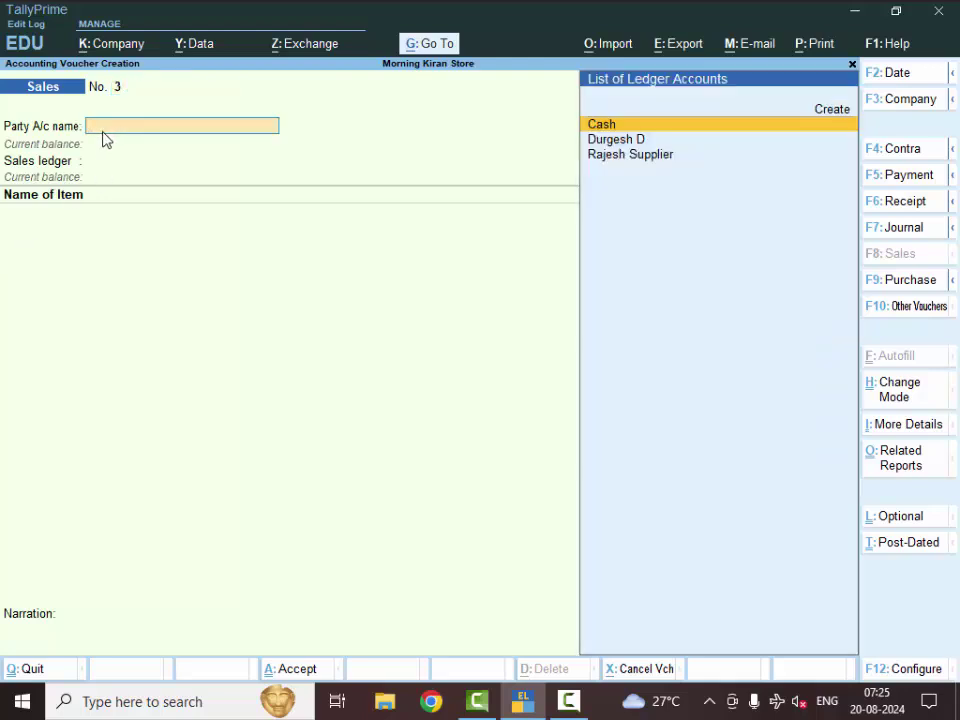